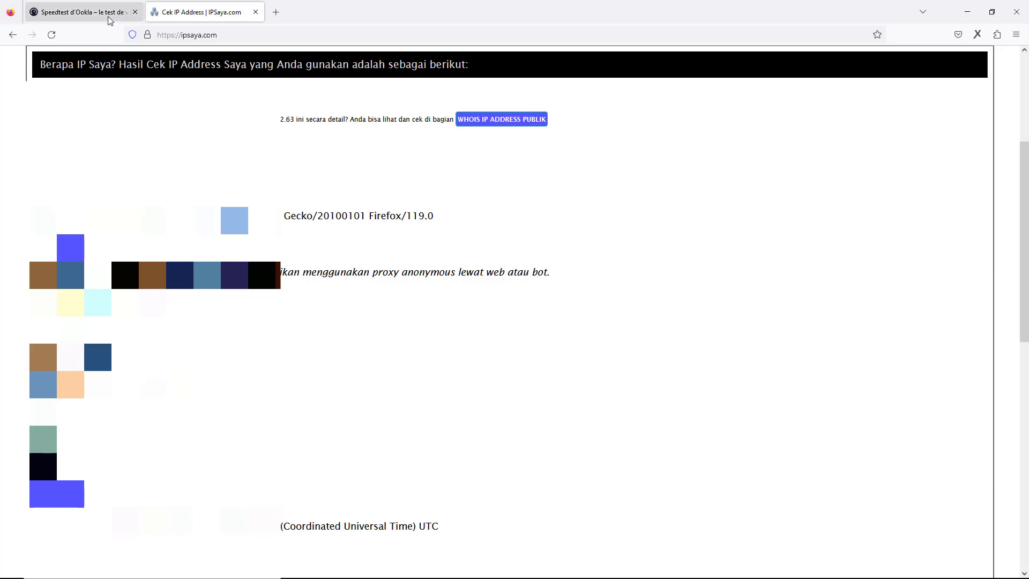
Step: Reopen the router's IP firewall settings in WinBox and display the address lists
{"action": "left_click", "coordinate": [93, 10]}
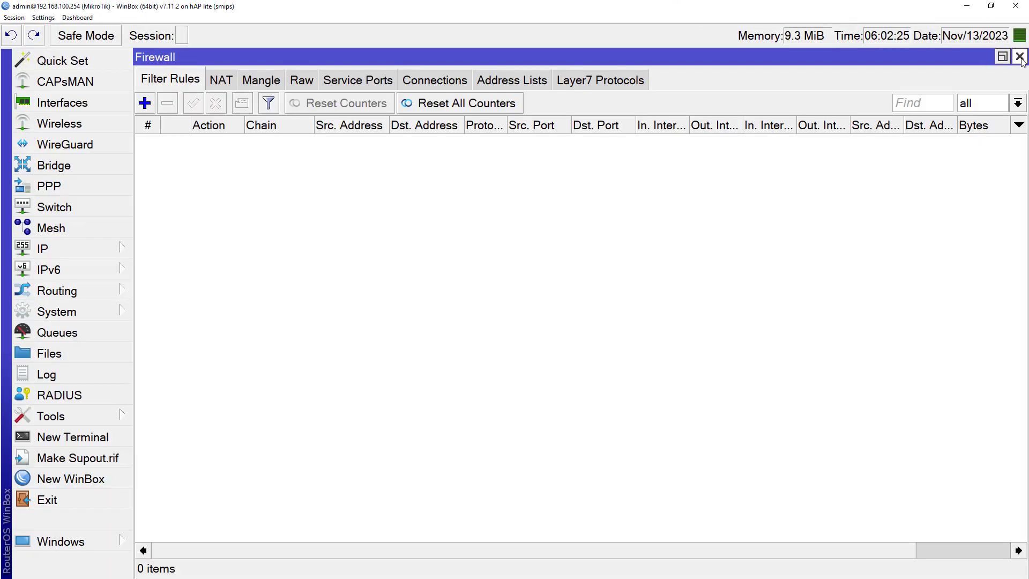
{"action": "left_click", "coordinate": [1019, 56]}
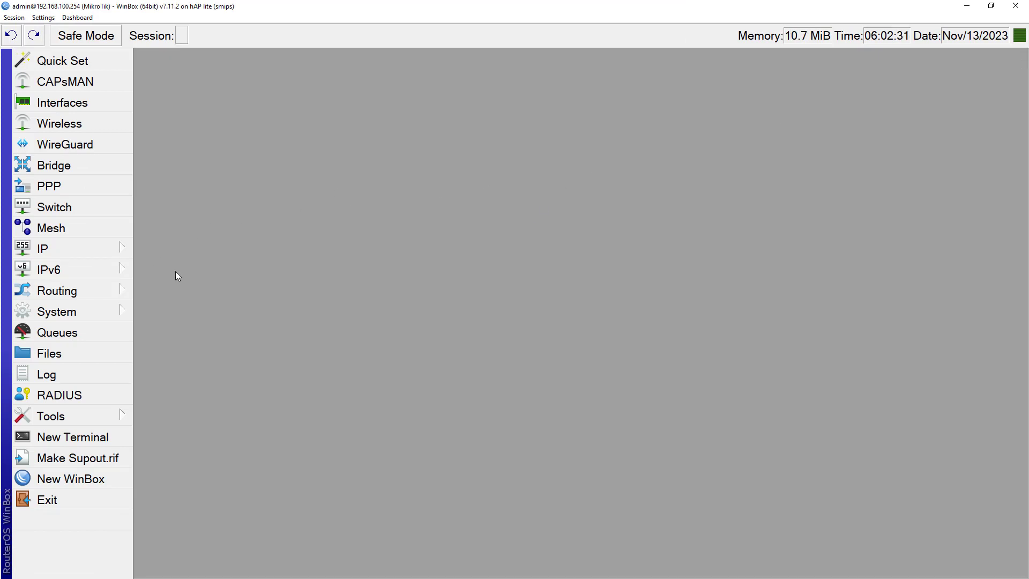
{"action": "left_click", "coordinate": [84, 254]}
{"action": "left_click", "coordinate": [169, 217]}
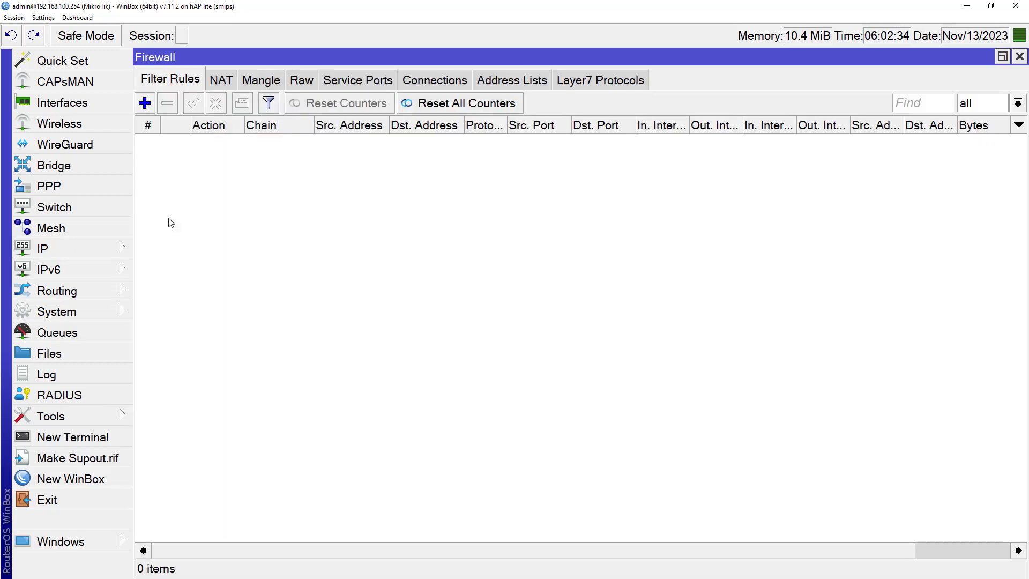
{"action": "left_click", "coordinate": [515, 81]}
Step: Add a firewall address list entry named IP LAN with the address 192.168.100.0/24
{"action": "left_click", "coordinate": [150, 107]}
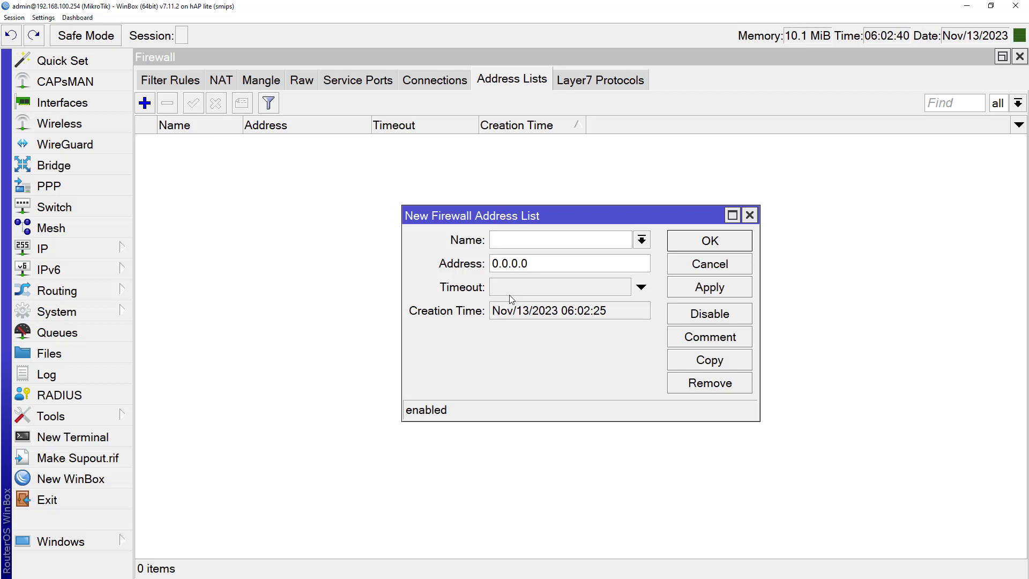
{"action": "type", "text": "IP LAN"}
{"action": "key", "text": "Tab"}
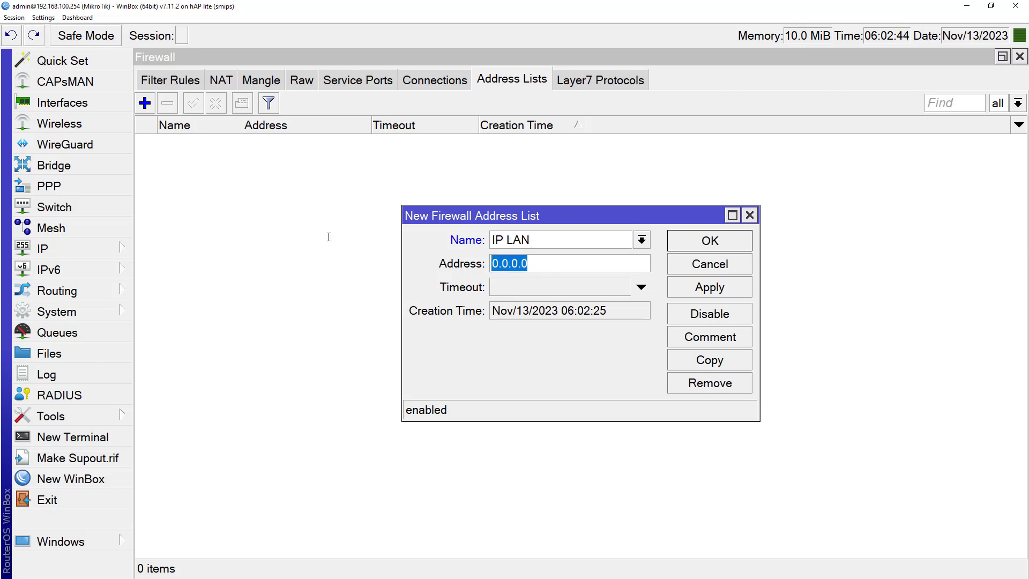
{"action": "type", "text": "1"}
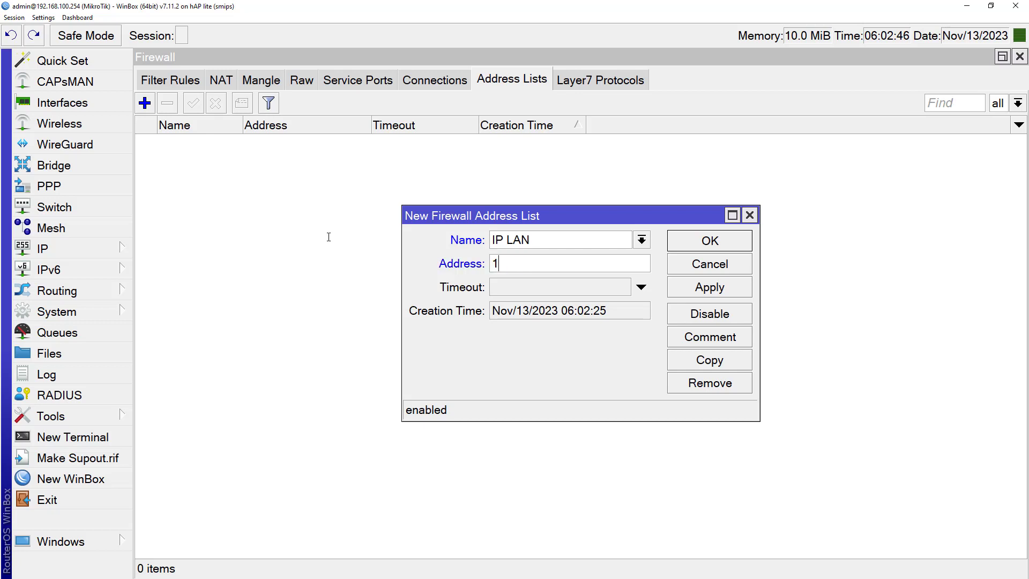
{"action": "type", "text": "92.168.100.0/24"}
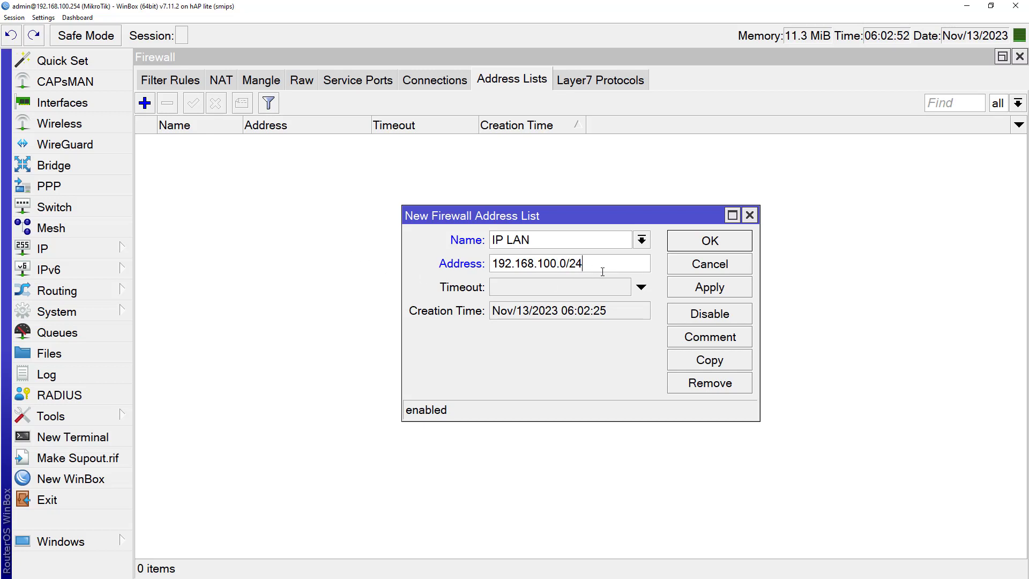
{"action": "double_click", "coordinate": [575, 263]}
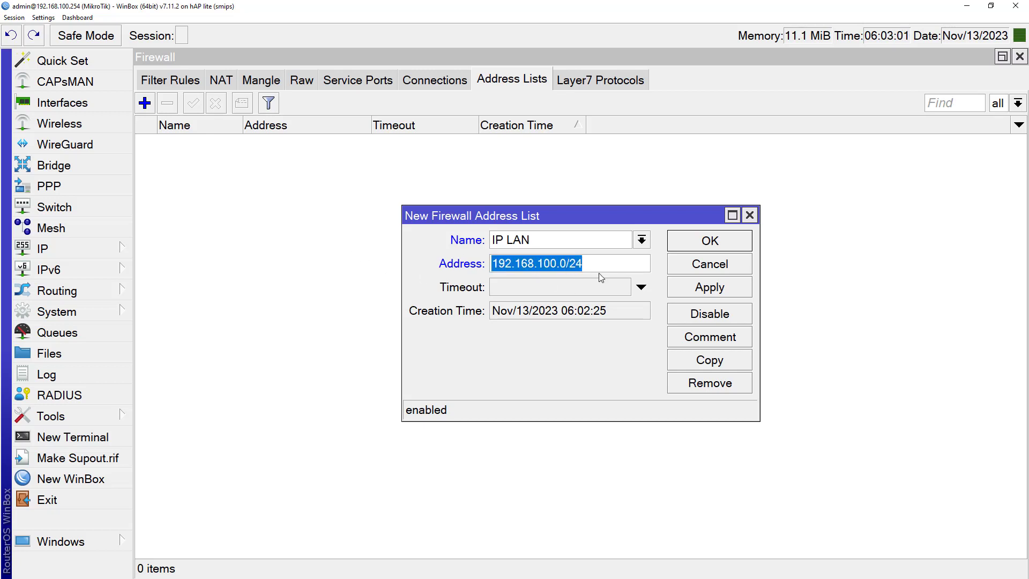
{"action": "left_click", "coordinate": [592, 264]}
{"action": "left_click", "coordinate": [714, 287]}
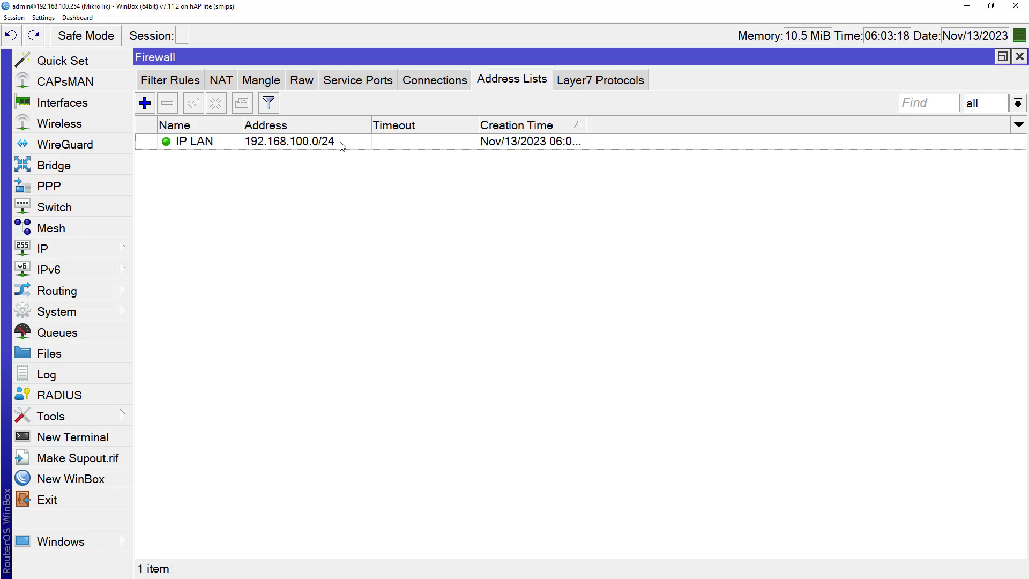
{"action": "left_click", "coordinate": [341, 142]}
{"action": "left_click", "coordinate": [475, 315]}
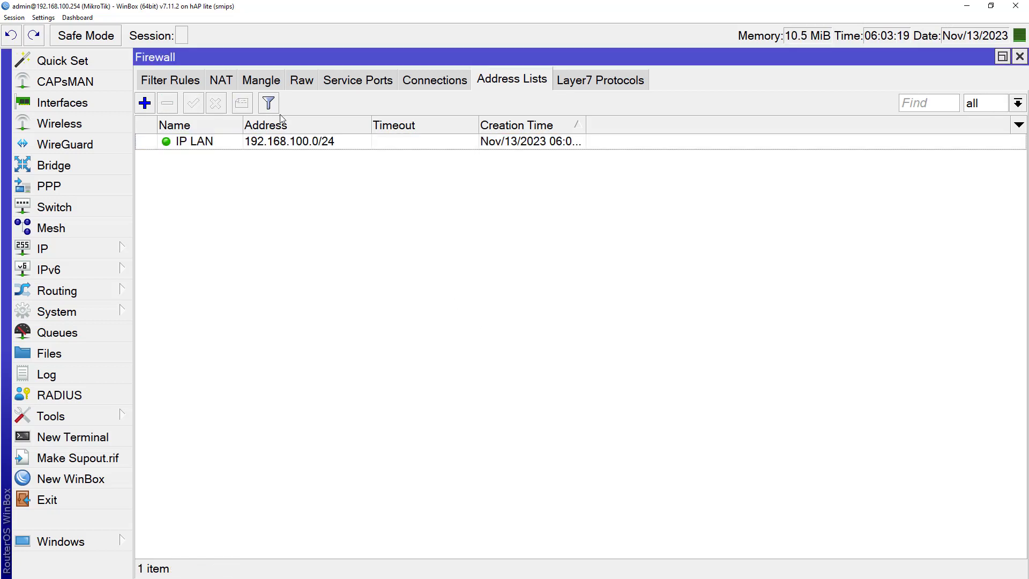
Step: Start a new raw firewall rule on the prerouting chain with IP LAN as its source address list
{"action": "left_click", "coordinate": [303, 82]}
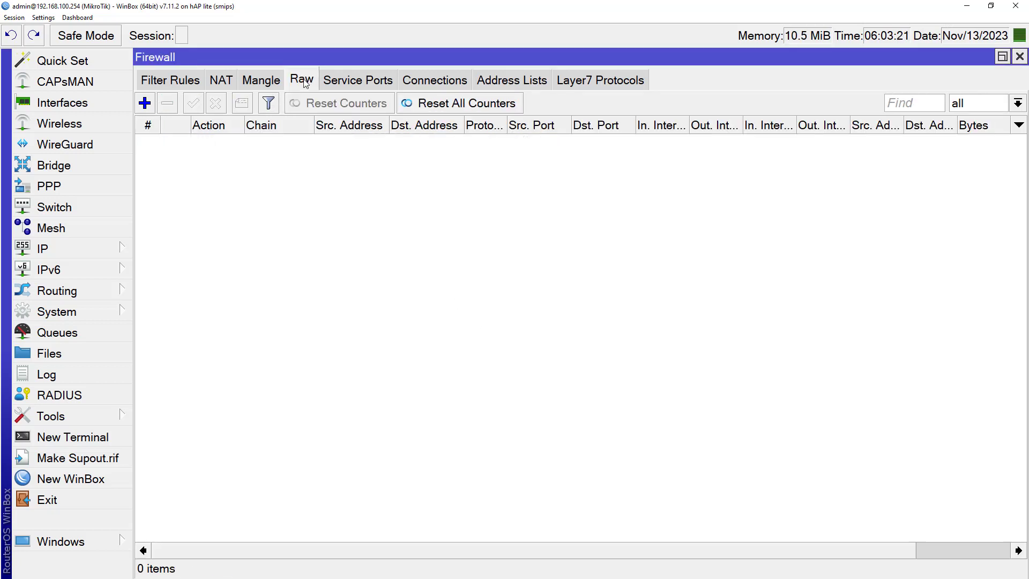
{"action": "left_click", "coordinate": [146, 106]}
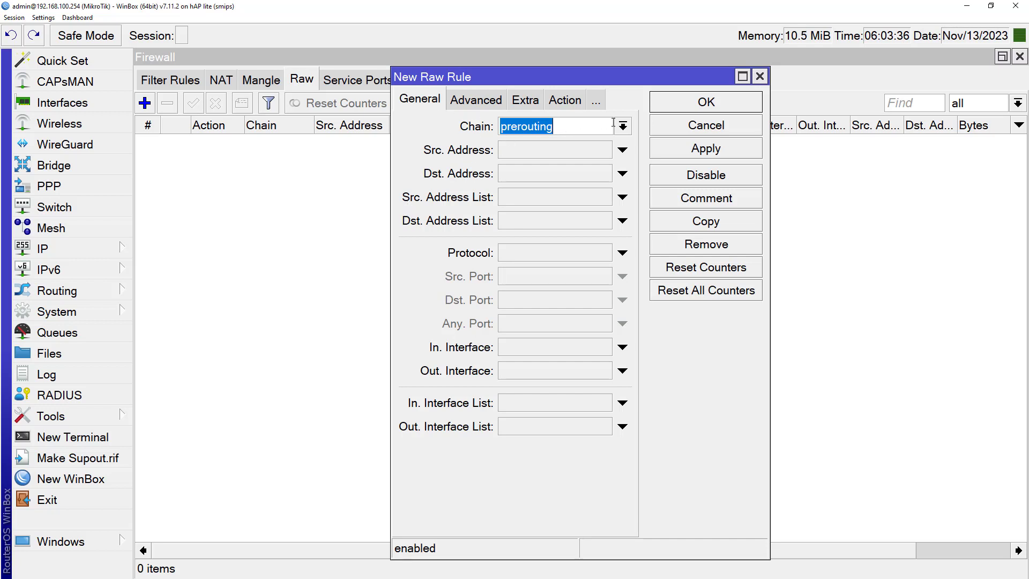
{"action": "left_click", "coordinate": [462, 101]}
{"action": "left_click", "coordinate": [420, 99]}
{"action": "left_click", "coordinate": [468, 101]}
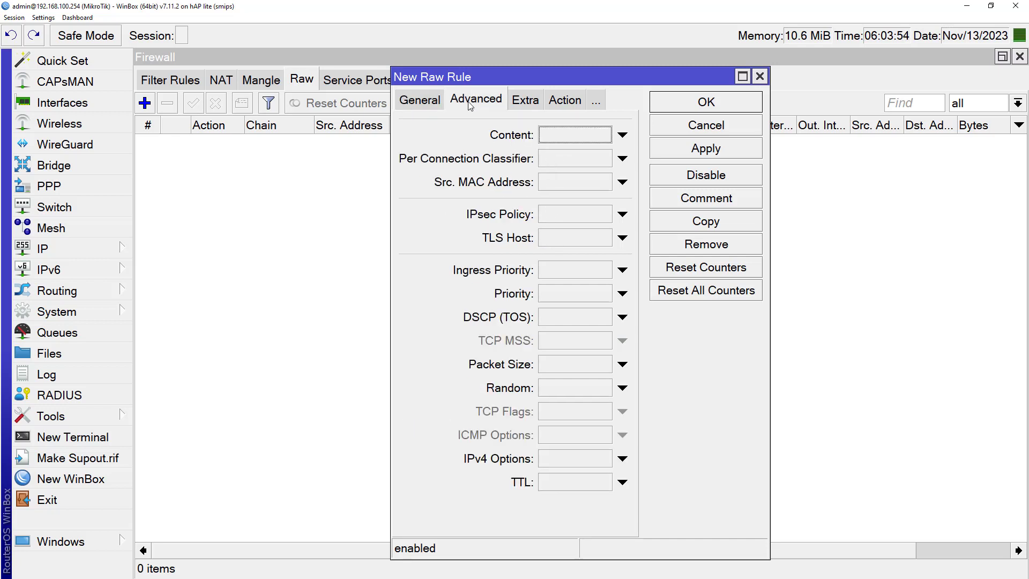
{"action": "left_click", "coordinate": [441, 100]}
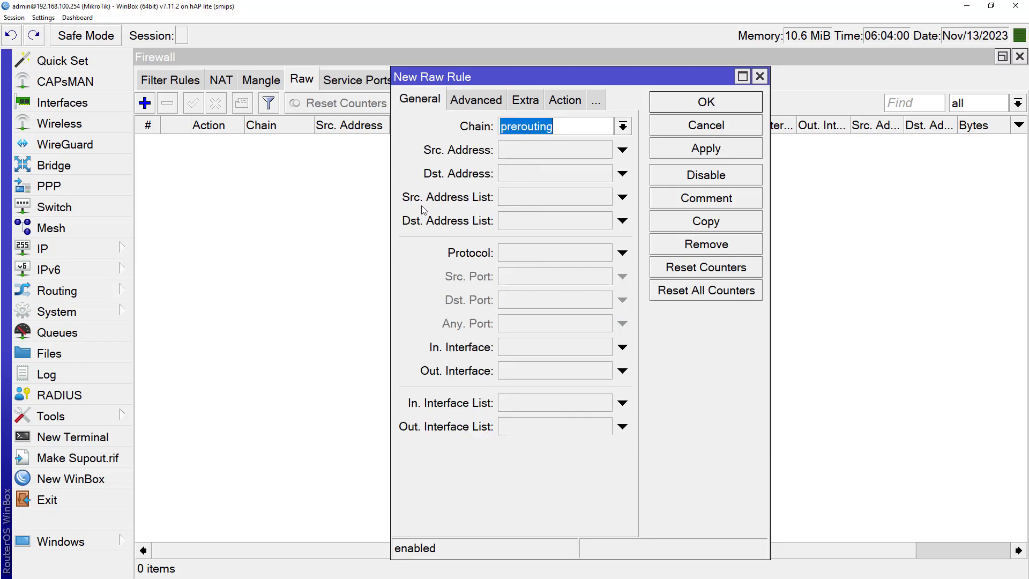
{"action": "left_click", "coordinate": [520, 199]}
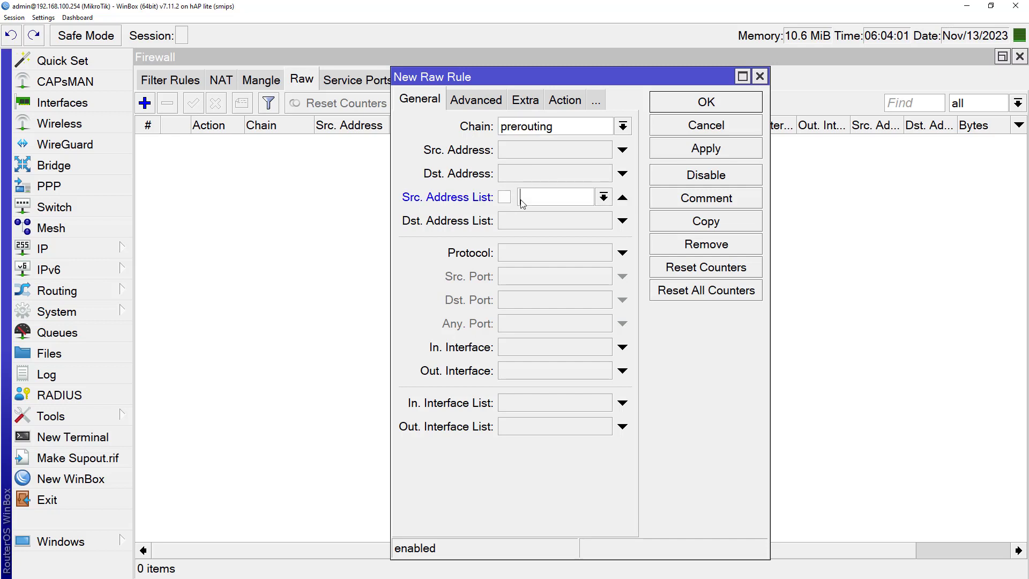
{"action": "left_click", "coordinate": [603, 198]}
{"action": "left_click", "coordinate": [559, 216]}
Step: Set the raw rule's destination address list to IP LAN and negate it
{"action": "left_click", "coordinate": [512, 223]}
{"action": "left_click", "coordinate": [602, 221]}
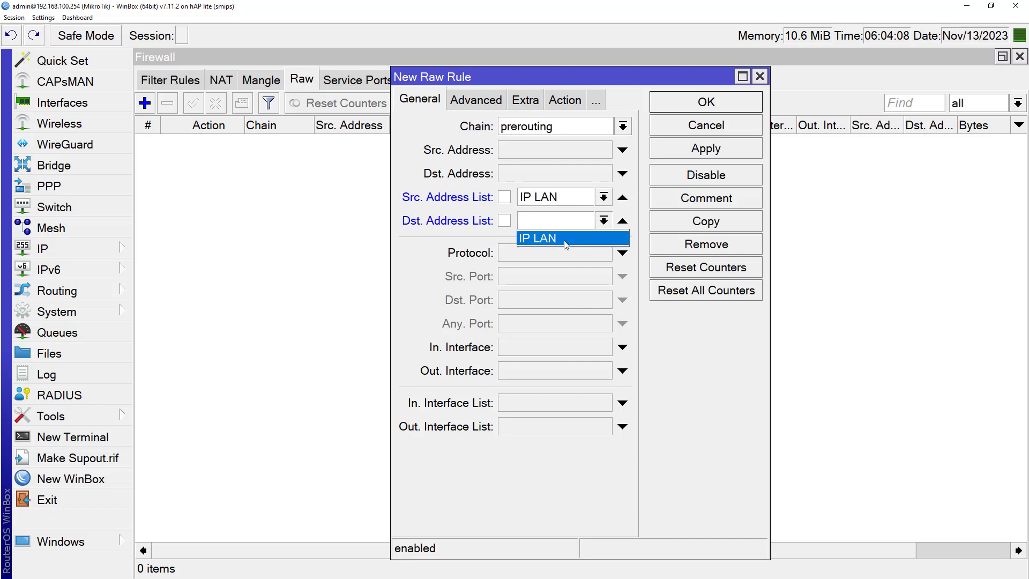
{"action": "left_click", "coordinate": [563, 239]}
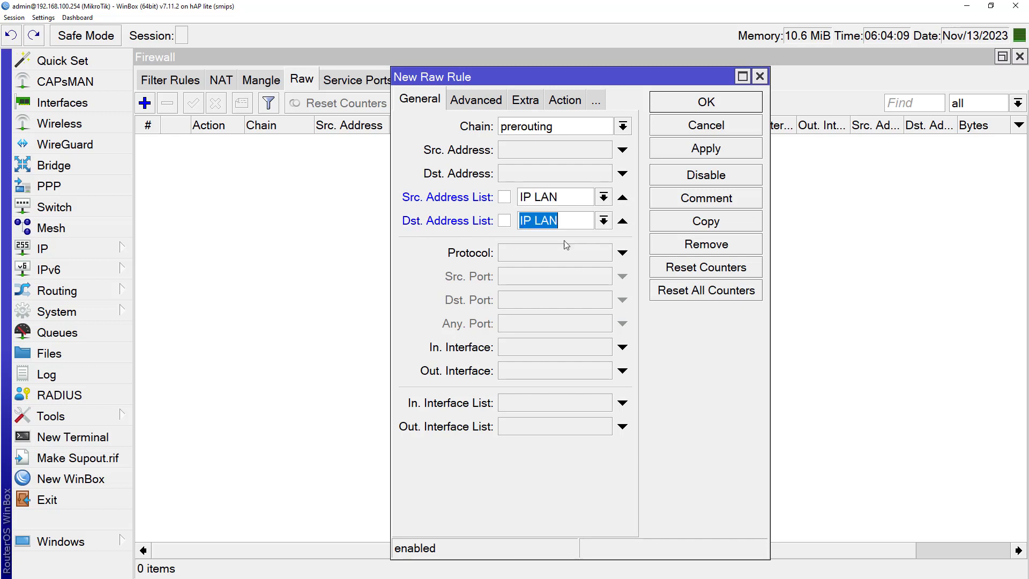
{"action": "left_click", "coordinate": [505, 221]}
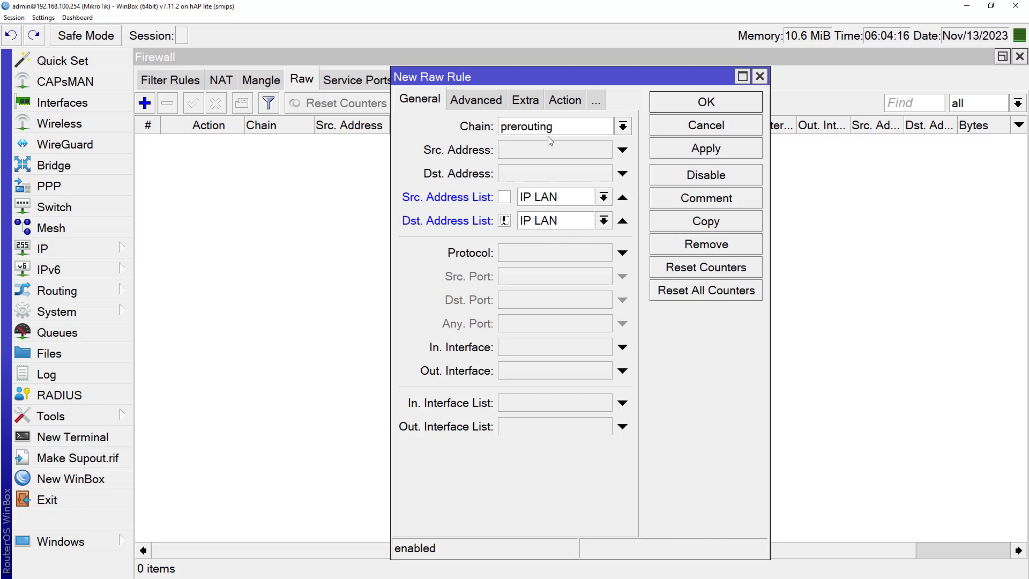
Step: Make the raw rule match packets whose content is .speedtest.net
{"action": "left_click", "coordinate": [468, 102]}
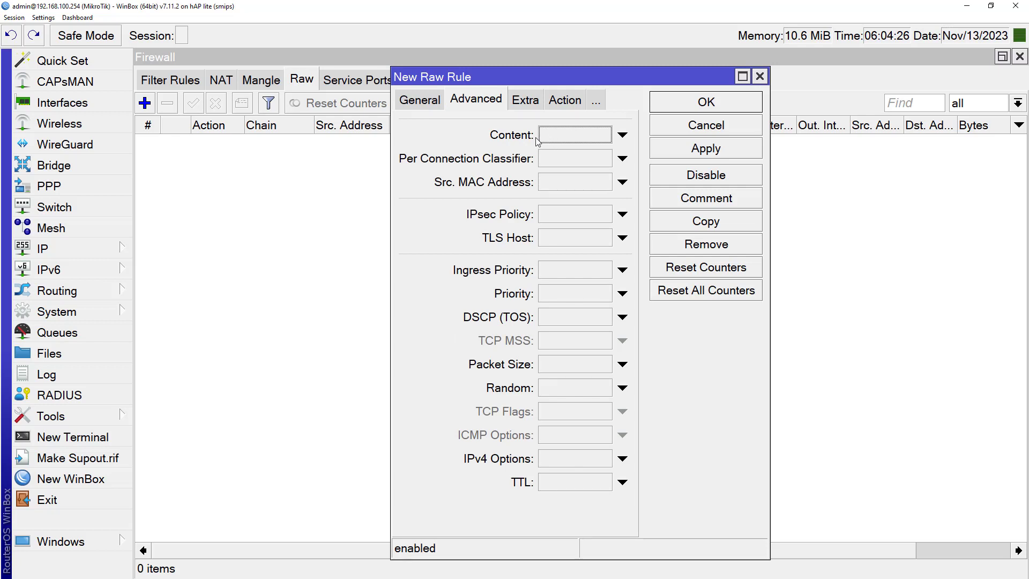
{"action": "left_click", "coordinate": [559, 139]}
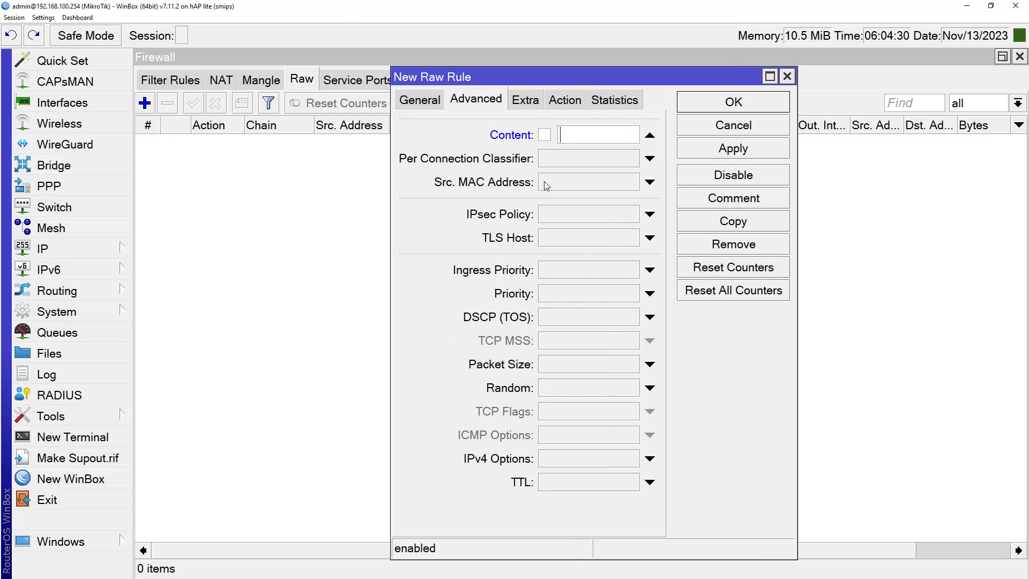
{"action": "type", "text": ".speedtest.net"}
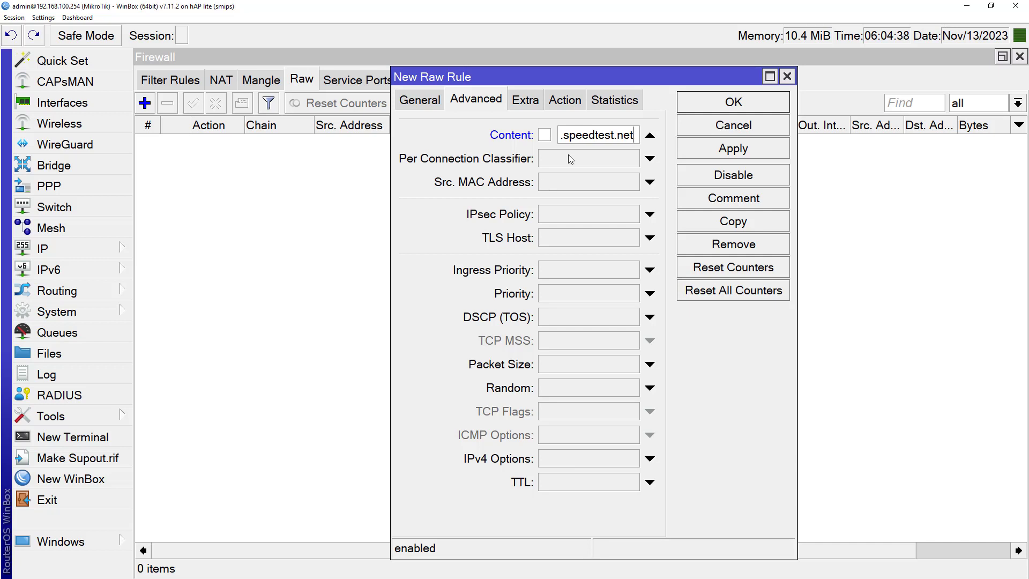
Step: Set the rule's action to add dst to address list, using the list speedtest ip list with timeout 24:00:00, and save the rule
{"action": "left_click", "coordinate": [566, 100]}
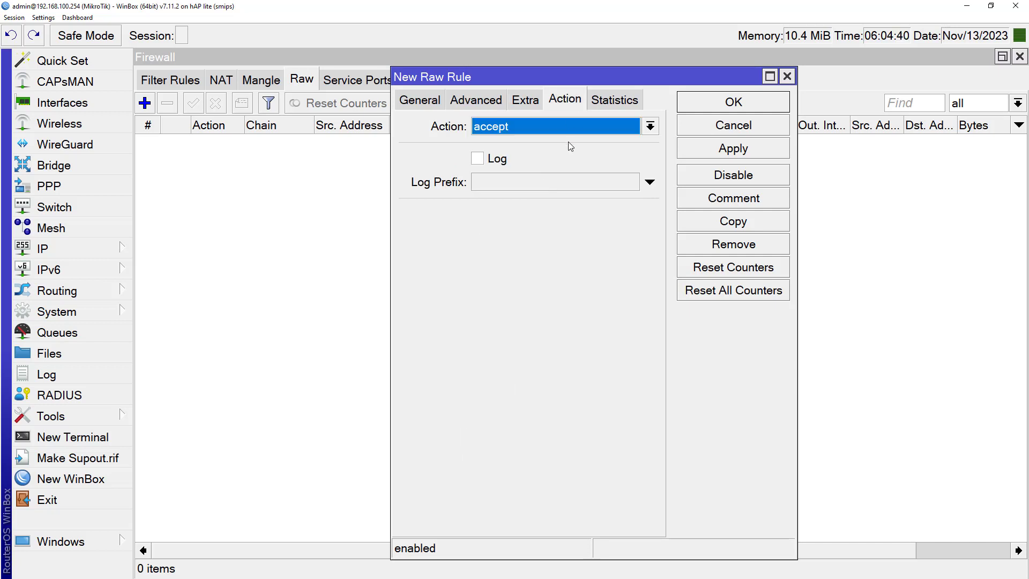
{"action": "left_click", "coordinate": [561, 133]}
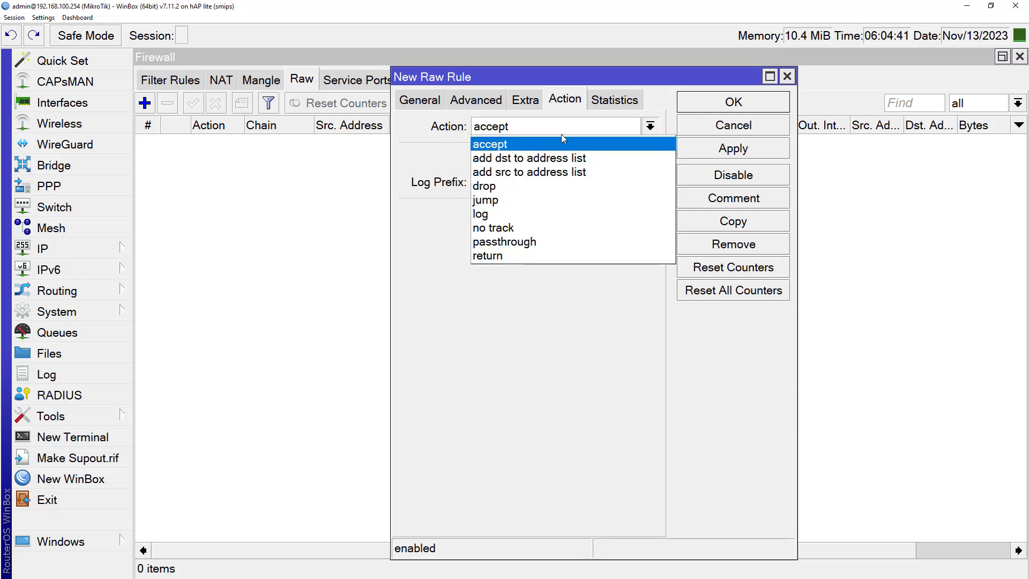
{"action": "left_click", "coordinate": [520, 160]}
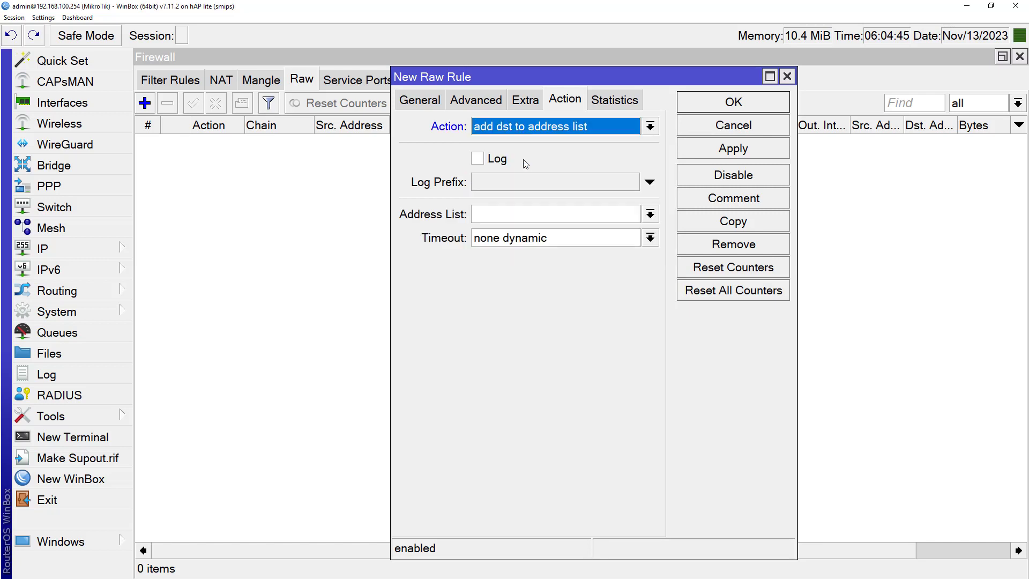
{"action": "left_click", "coordinate": [525, 222]}
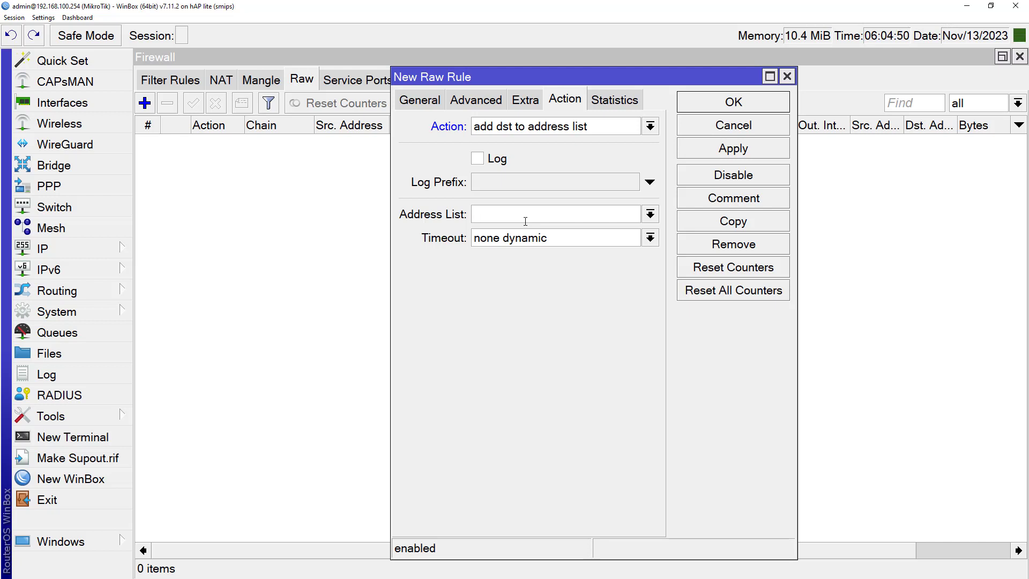
{"action": "type", "text": "speedtest.ip list"}
{"action": "left_click_drag", "start_coordinate": [595, 238], "coordinate": [459, 277]}
{"action": "type", "text": "24:0"}
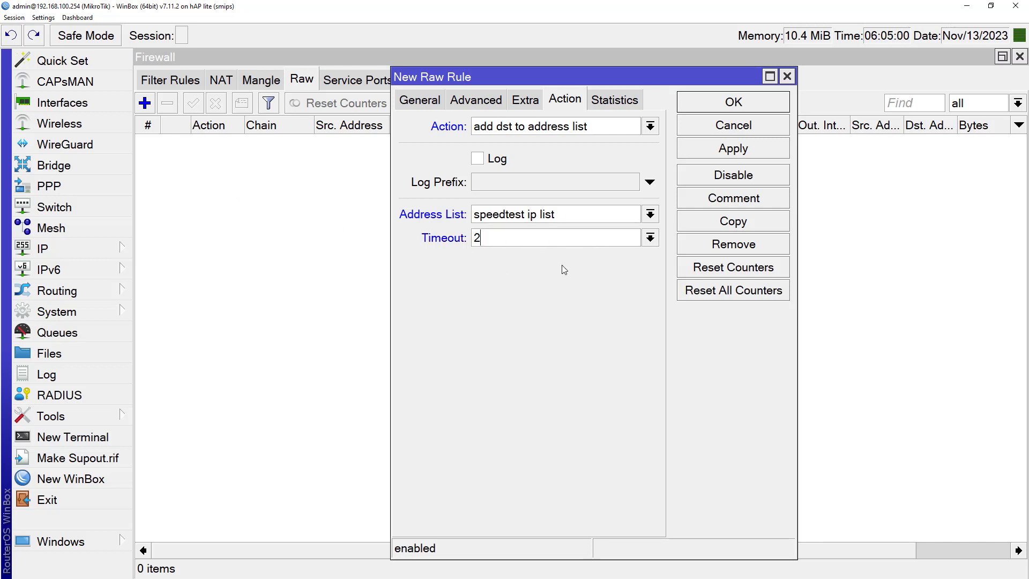
{"action": "type", "text": "0:00"}
{"action": "left_click", "coordinate": [742, 150]}
{"action": "left_click", "coordinate": [727, 110]}
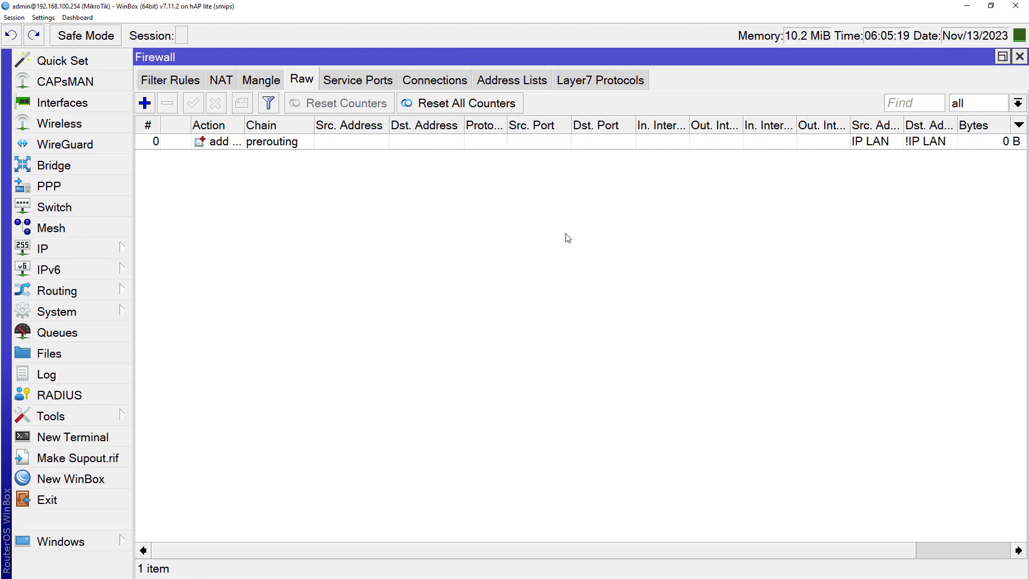
Step: Switch to Firefox to view the Speedtest page and return to the maximized WinBox window
{"action": "double_click", "coordinate": [283, 6]}
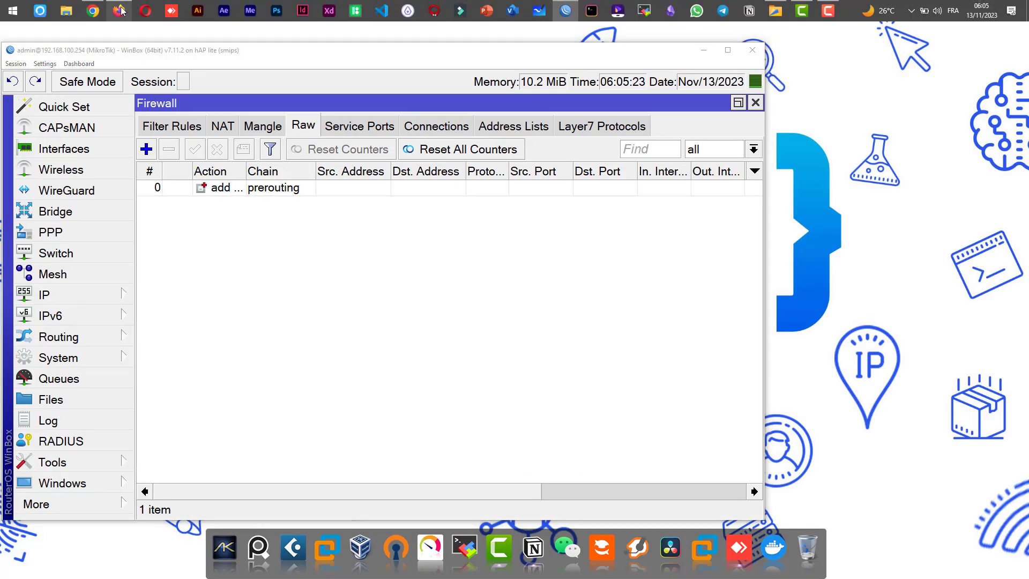
{"action": "left_click", "coordinate": [123, 9]}
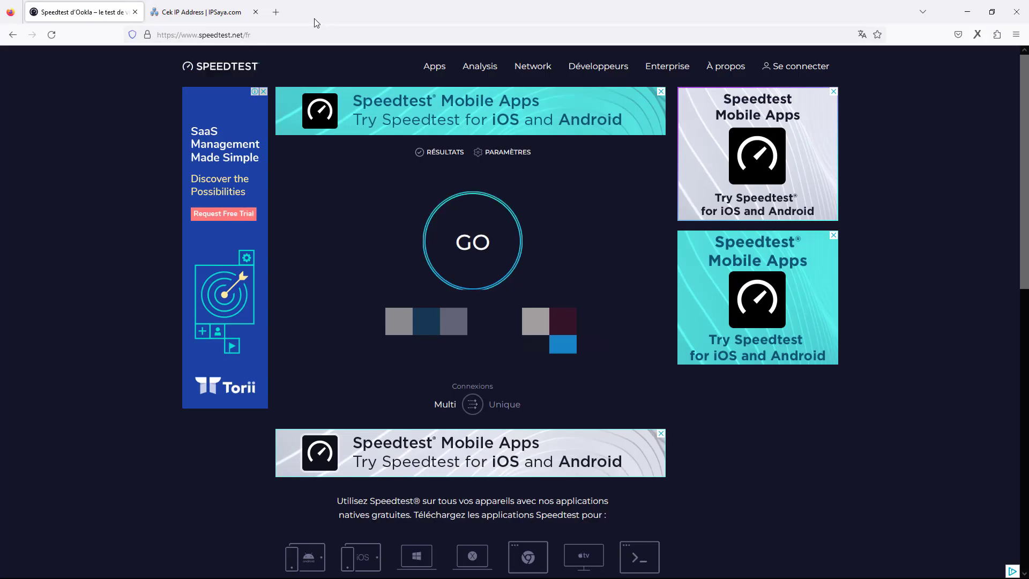
{"action": "key", "text": "alt+Tab"}
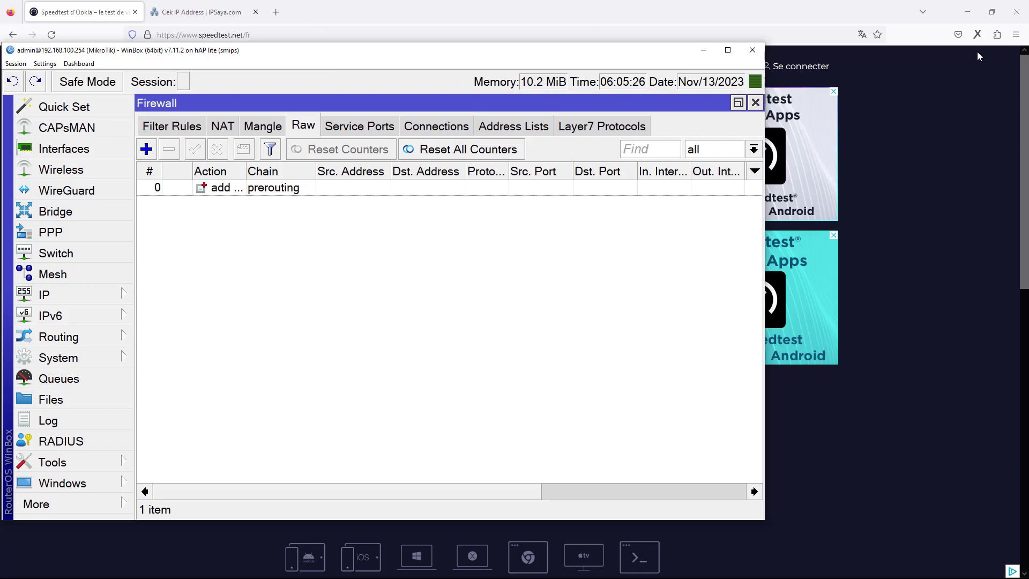
{"action": "left_click", "coordinate": [727, 50]}
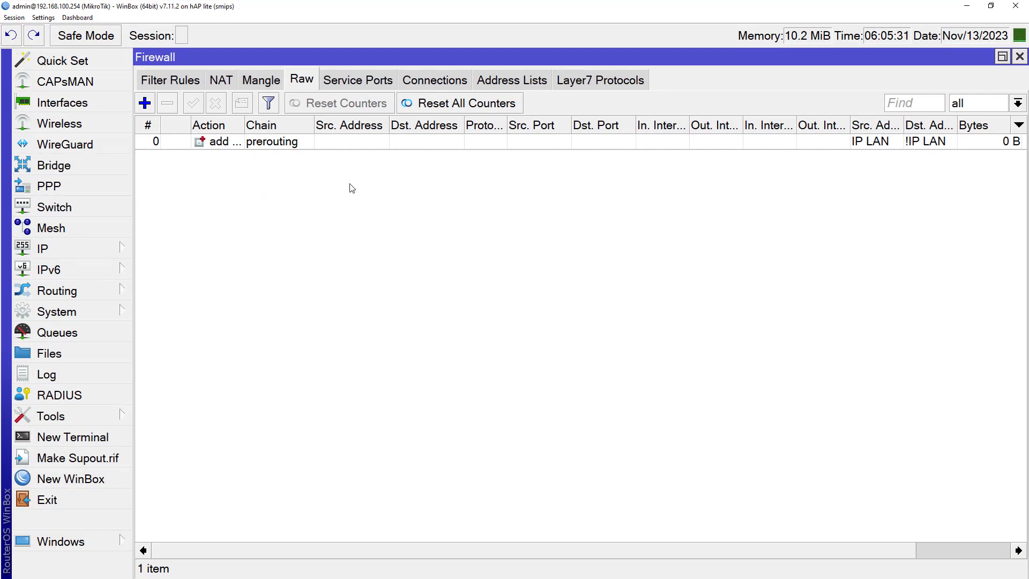
Step: Start a second raw firewall rule and copy the ipsaya.com domain from the page address in Firefox
{"action": "left_click", "coordinate": [144, 103]}
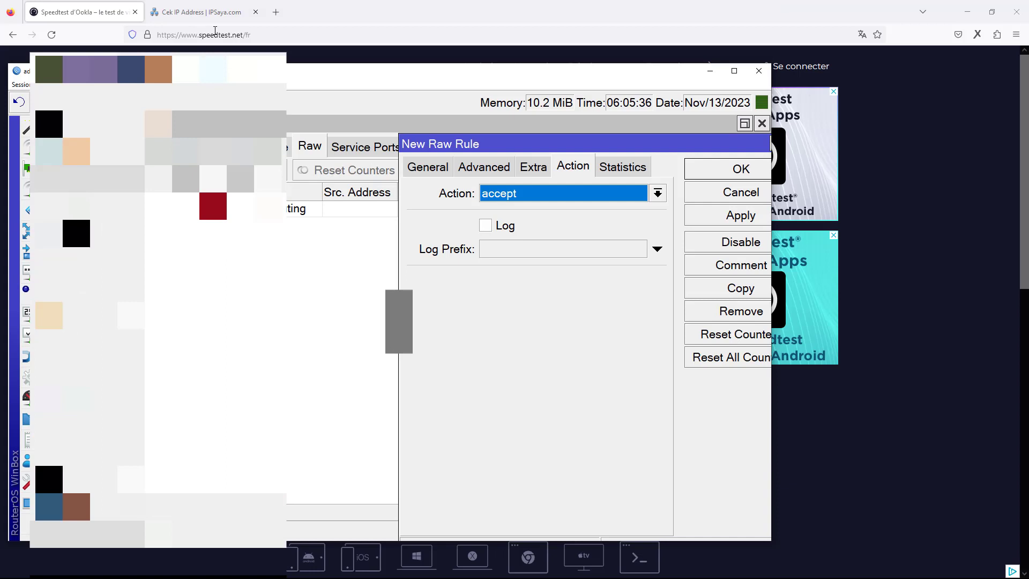
{"action": "left_click", "coordinate": [201, 12]}
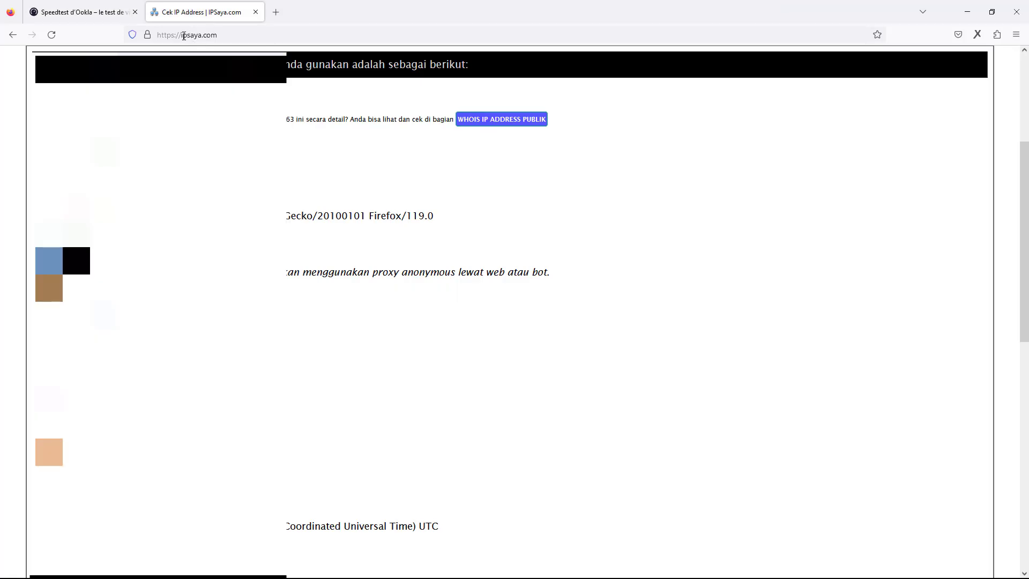
{"action": "left_click_drag", "start_coordinate": [181, 35], "coordinate": [221, 38]}
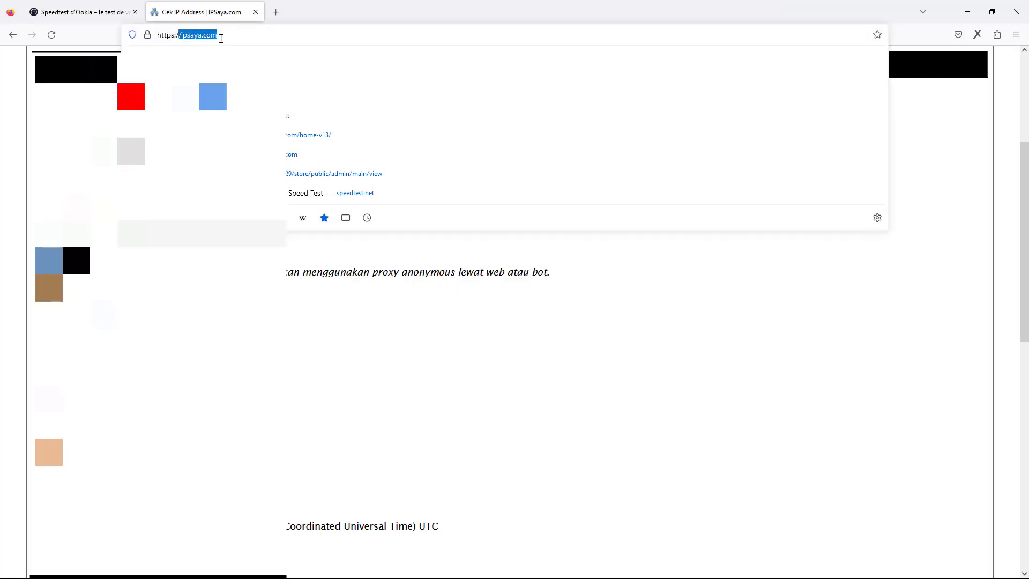
{"action": "right_click", "coordinate": [206, 34]}
{"action": "left_click", "coordinate": [224, 90]}
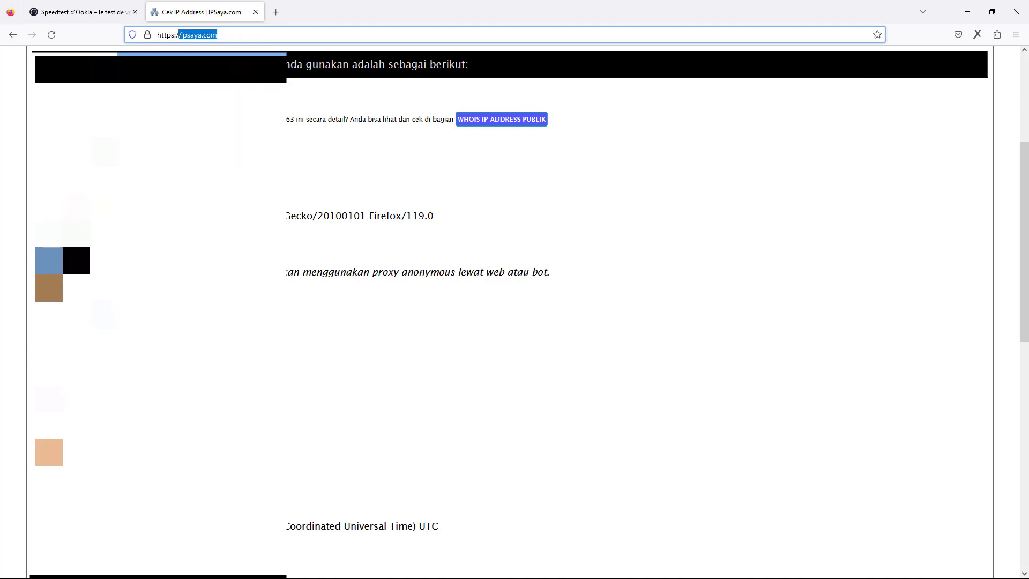
Step: Return from Firefox to the maximized WinBox window and replace the open raw rule draft with a new one
{"action": "left_click", "coordinate": [968, 10]}
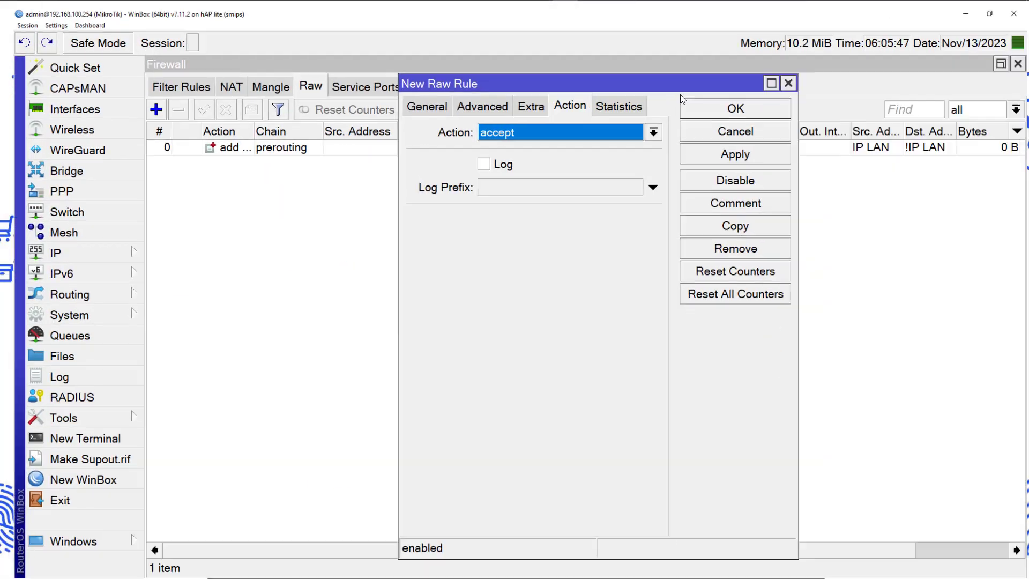
{"action": "left_click", "coordinate": [735, 72]}
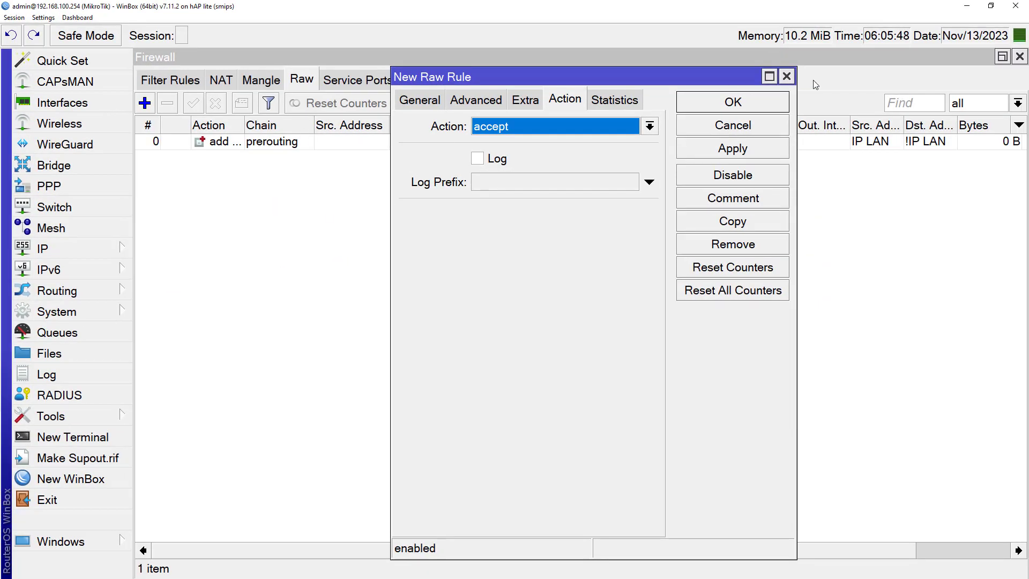
{"action": "left_click", "coordinate": [788, 77]}
{"action": "left_click", "coordinate": [144, 103]}
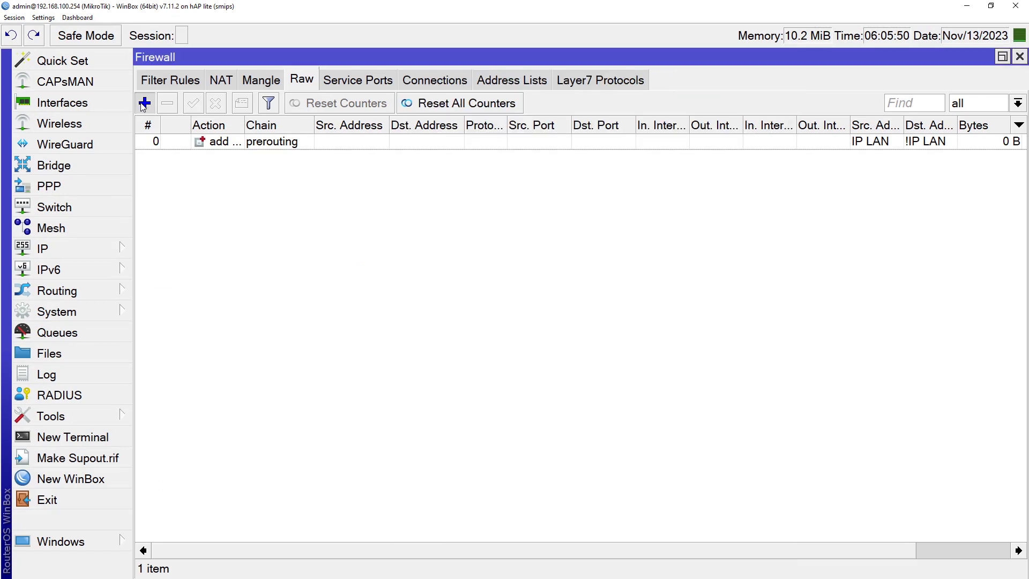
Step: Set the raw rule's chain to prerouting, its source address list to IP LAN and its destination address list to not IP LAN
{"action": "left_click", "coordinate": [410, 107]}
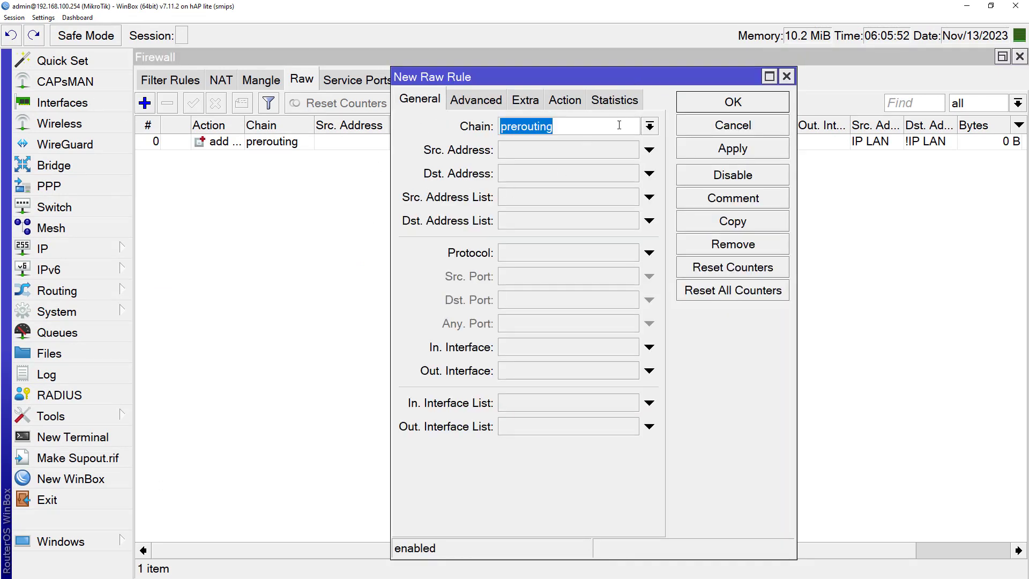
{"action": "left_click", "coordinate": [653, 127]}
{"action": "left_click", "coordinate": [653, 126]}
{"action": "left_click", "coordinate": [519, 201]}
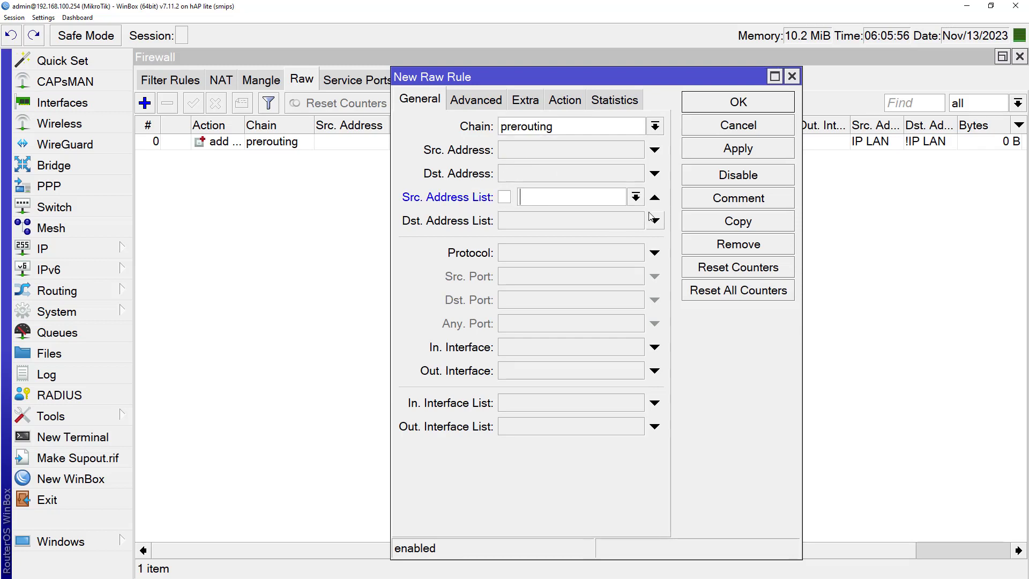
{"action": "left_click", "coordinate": [636, 198]}
{"action": "left_click", "coordinate": [562, 214]}
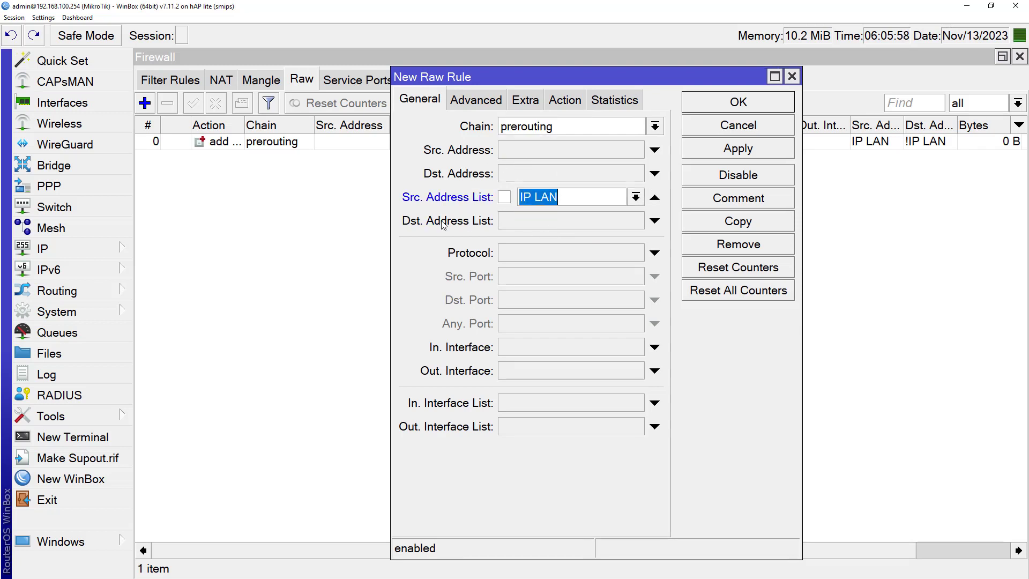
{"action": "left_click", "coordinate": [594, 220]}
{"action": "left_click", "coordinate": [634, 221]}
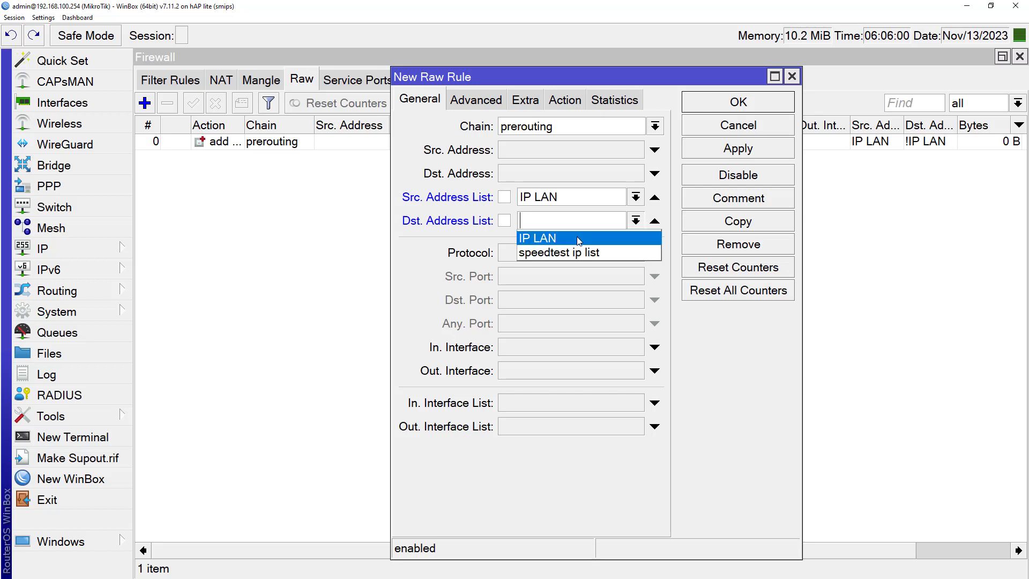
{"action": "left_click", "coordinate": [577, 237]}
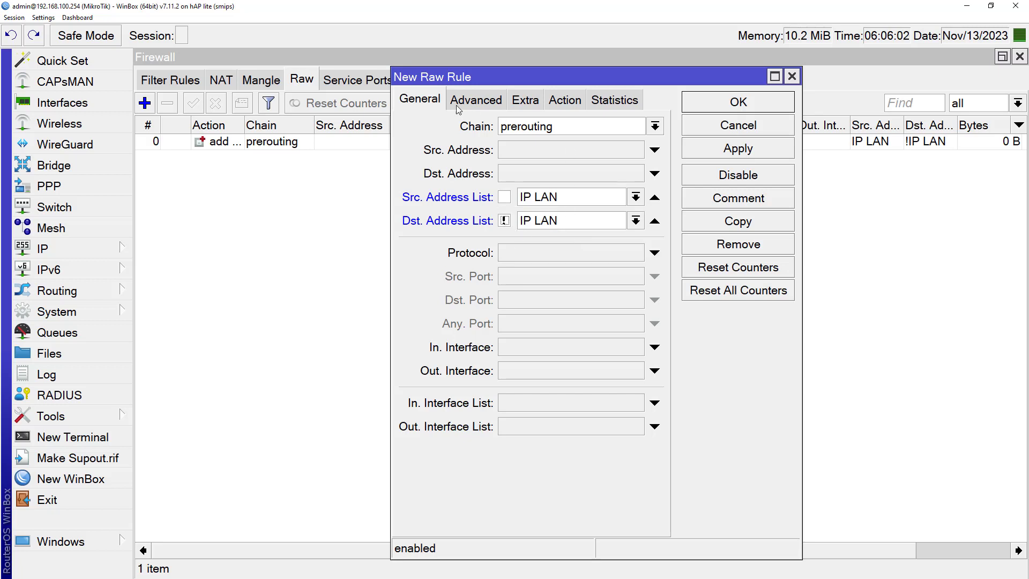
Step: Make the raw rule match packets whose content is ipsaya.com, without the leading slash
{"action": "left_click", "coordinate": [471, 101]}
{"action": "left_click", "coordinate": [569, 141]}
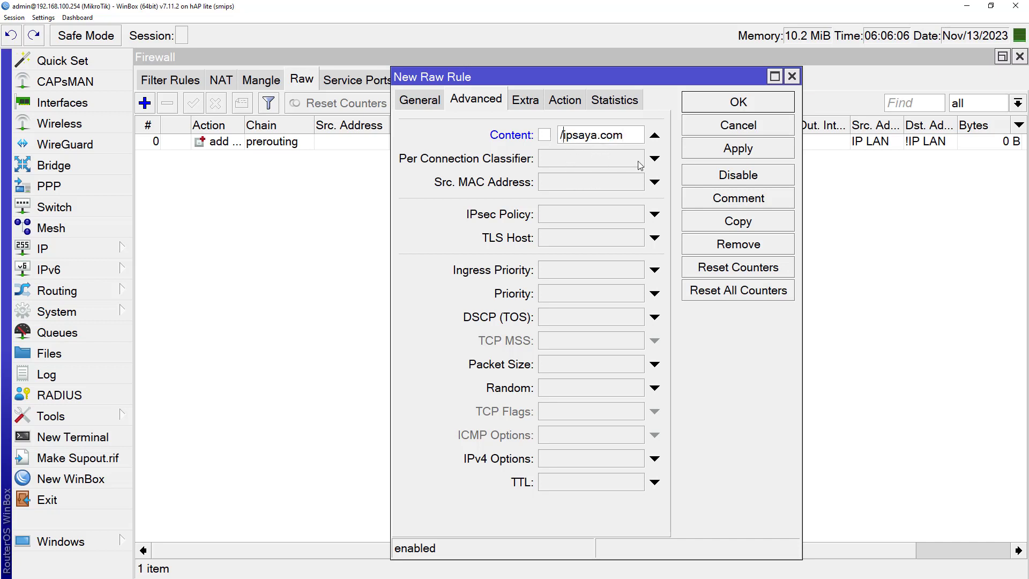
{"action": "key", "text": "BackSpace"}
Step: Set the raw rule's action to add dst to address list, using speedtest ip list with timeout 24:00:00, and save the rule
{"action": "left_click", "coordinate": [578, 102]}
{"action": "left_click", "coordinate": [523, 124]}
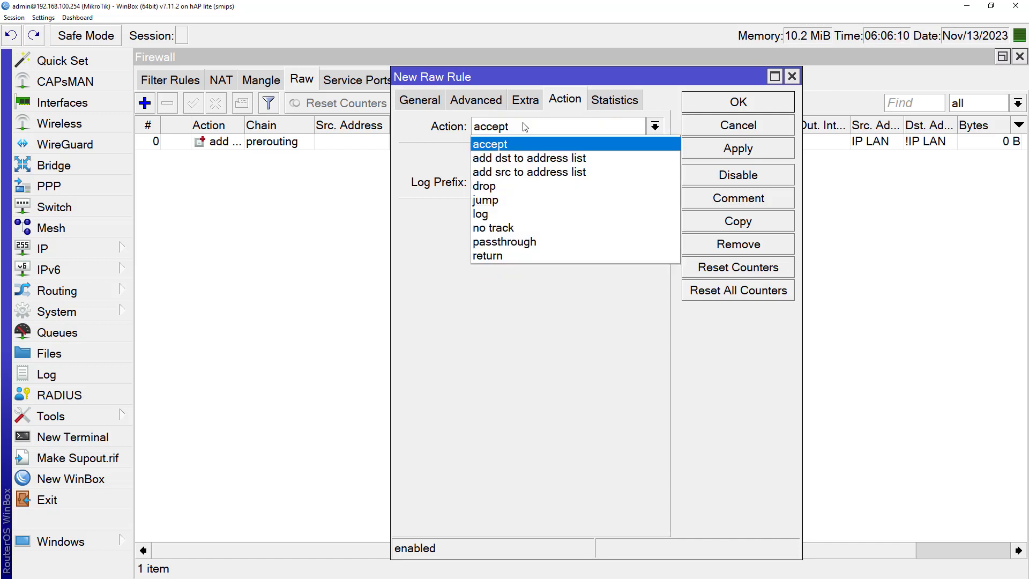
{"action": "left_click", "coordinate": [520, 158]}
{"action": "left_click", "coordinate": [535, 219]}
{"action": "left_click", "coordinate": [654, 214]}
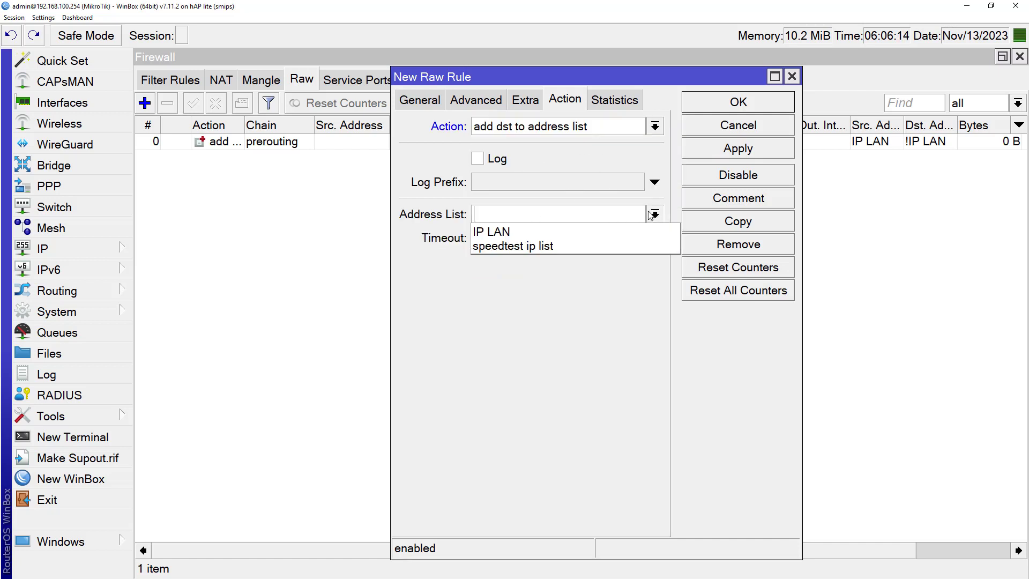
{"action": "left_click", "coordinate": [550, 252]}
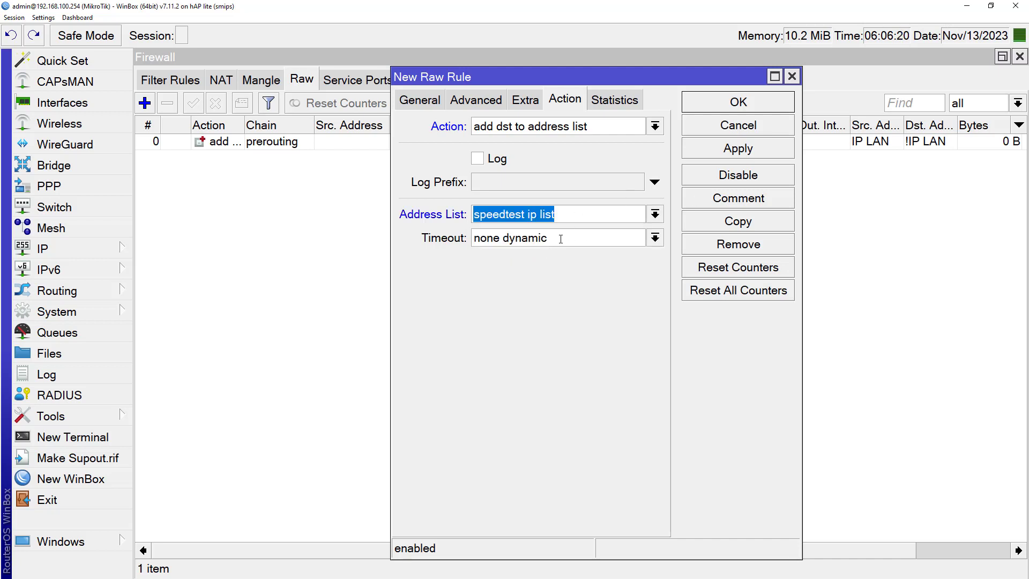
{"action": "key", "text": "Tab"}
{"action": "type", "text": "24:00:00"}
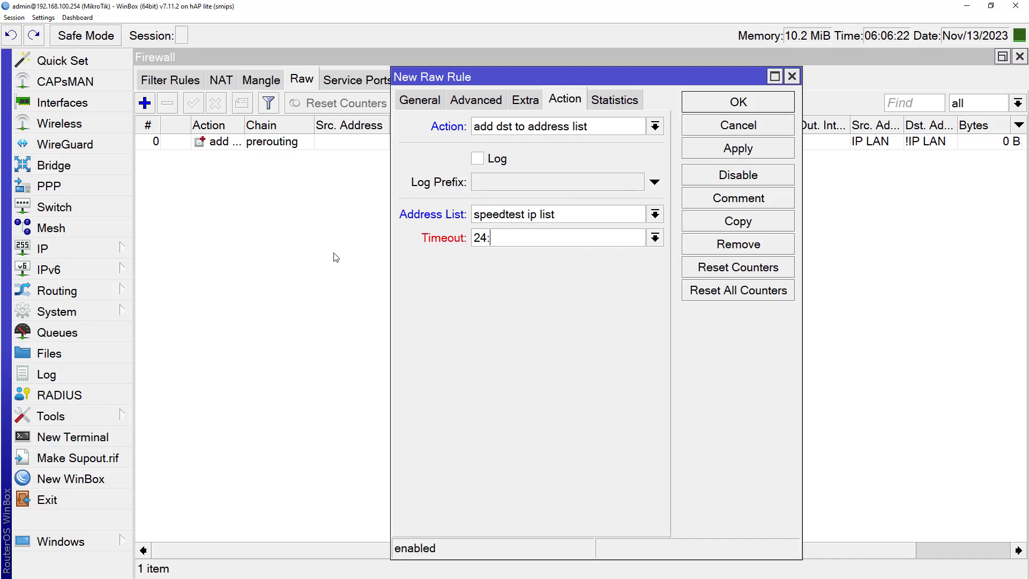
{"action": "left_click", "coordinate": [689, 141]}
{"action": "left_click", "coordinate": [709, 99]}
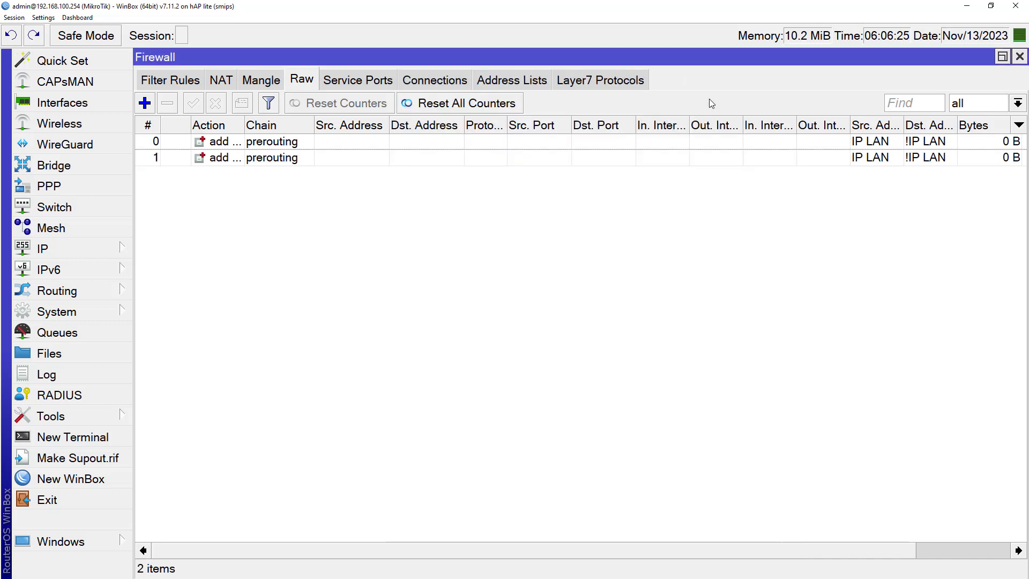
Step: Create a firewall filter rule in the forward chain with speedtest ip list as its destination address list
{"action": "left_click", "coordinate": [500, 78]}
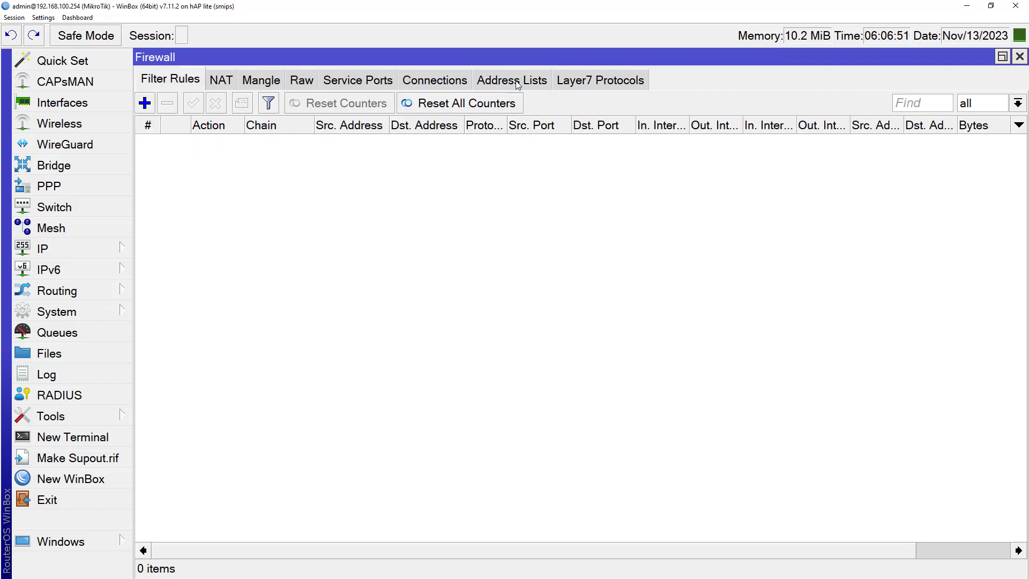
{"action": "left_click", "coordinate": [515, 82]}
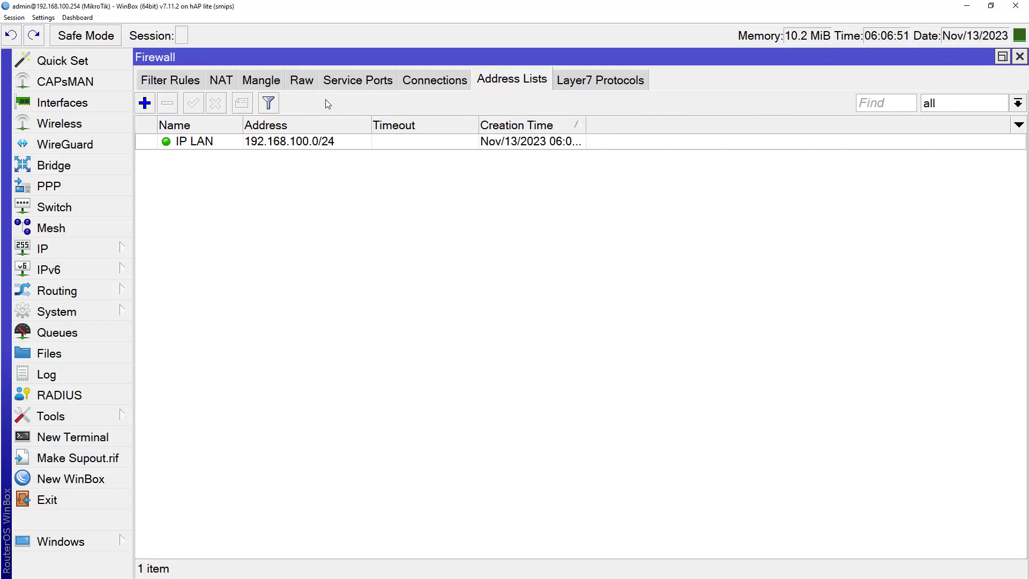
{"action": "left_click", "coordinate": [180, 83]}
{"action": "left_click", "coordinate": [144, 104]}
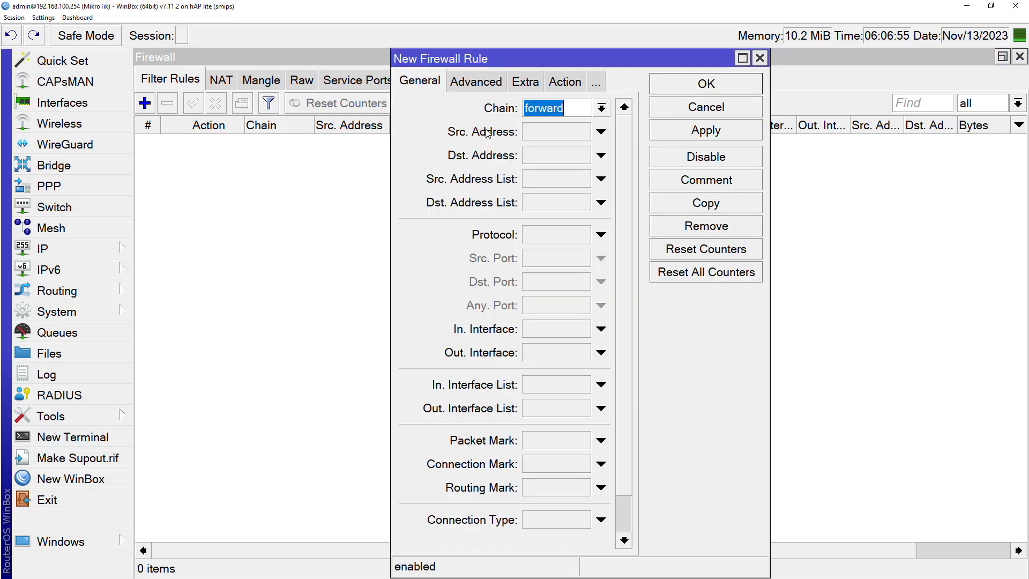
{"action": "left_click", "coordinate": [567, 113]}
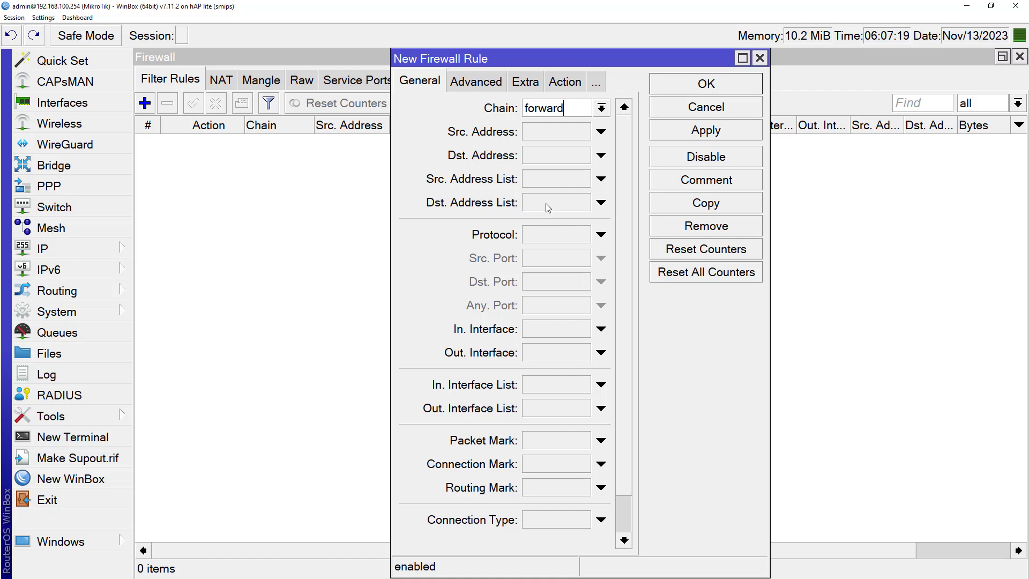
{"action": "left_click", "coordinate": [491, 84]}
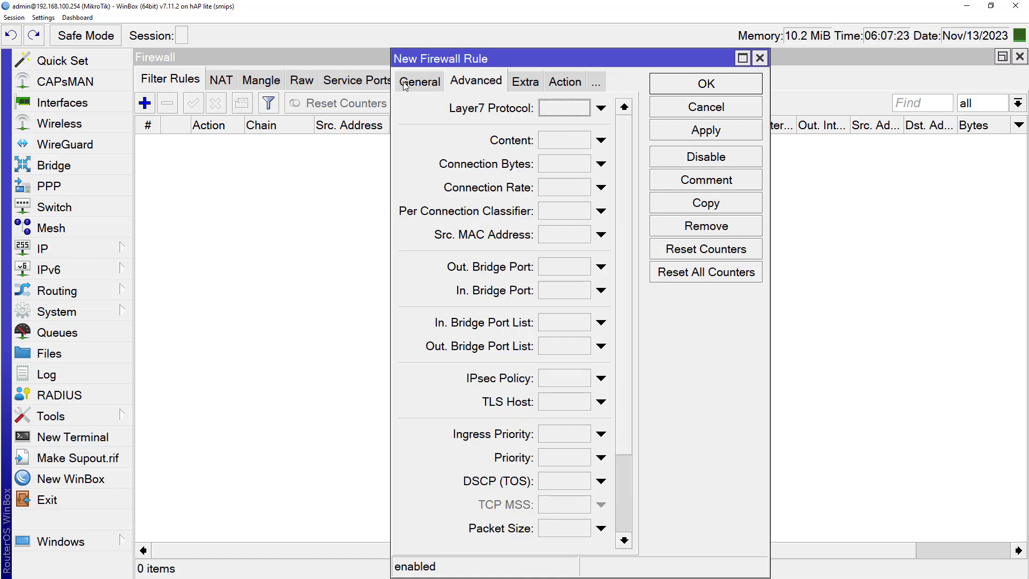
{"action": "left_click", "coordinate": [420, 86]}
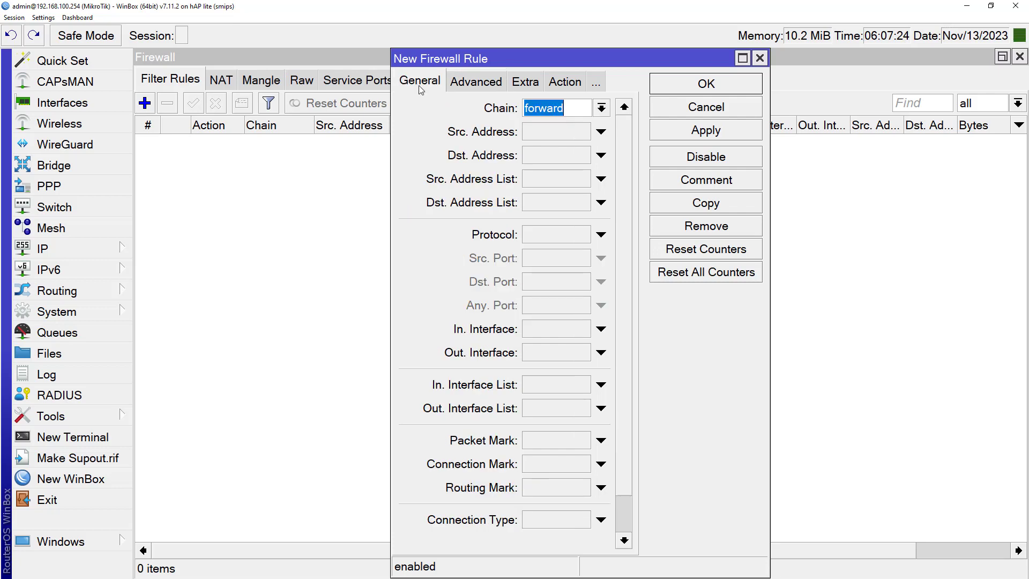
{"action": "left_click", "coordinate": [532, 200]}
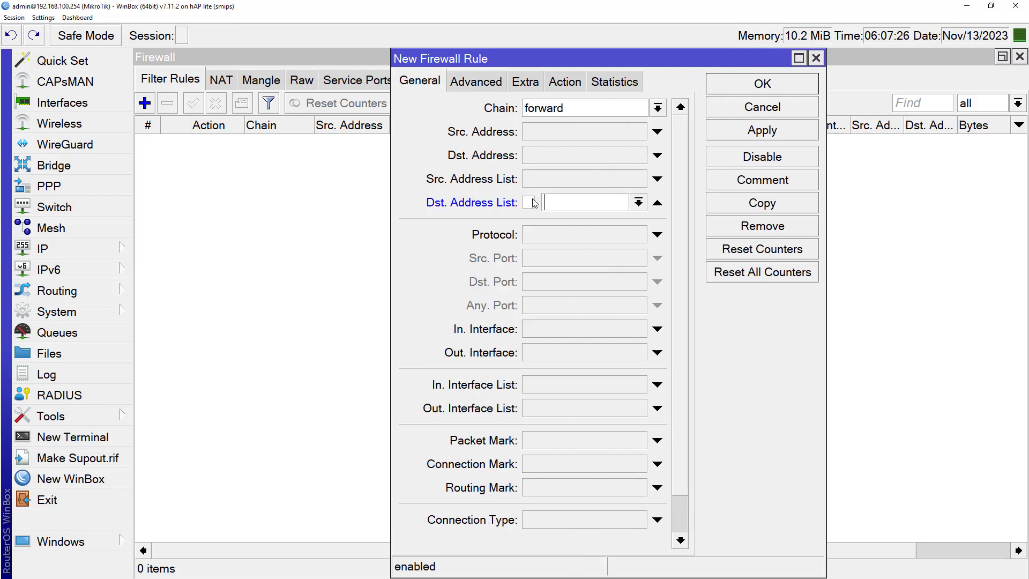
{"action": "left_click", "coordinate": [639, 204]}
{"action": "left_click", "coordinate": [584, 236]}
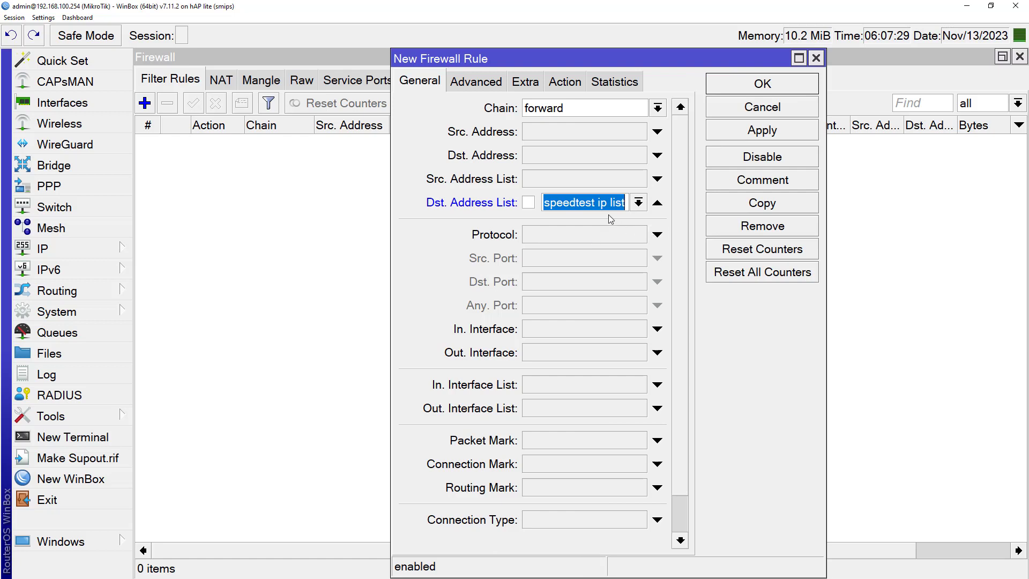
Step: Set the forward rule's action to drop and save the rule
{"action": "left_click", "coordinate": [566, 80]}
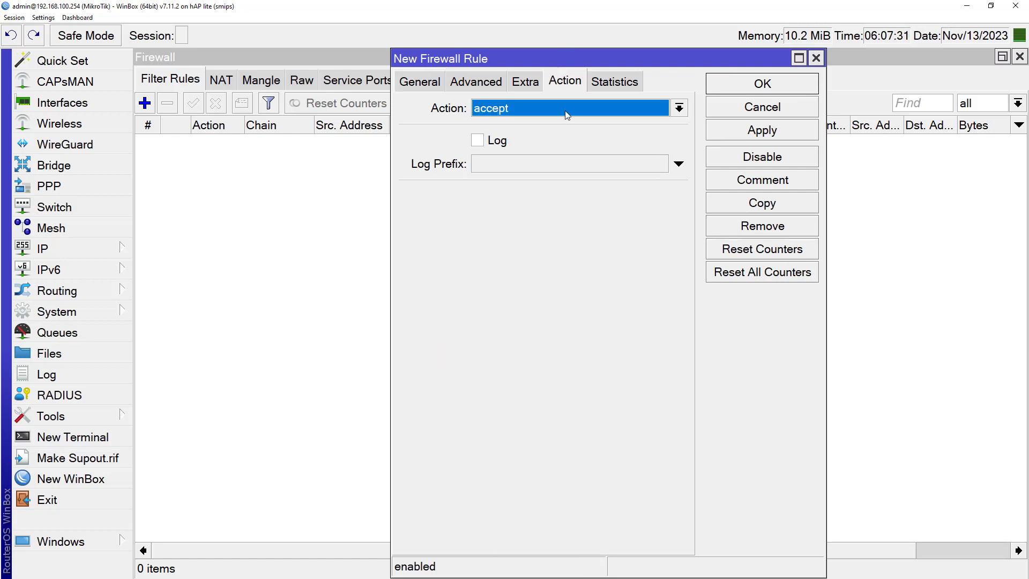
{"action": "left_click", "coordinate": [567, 110]}
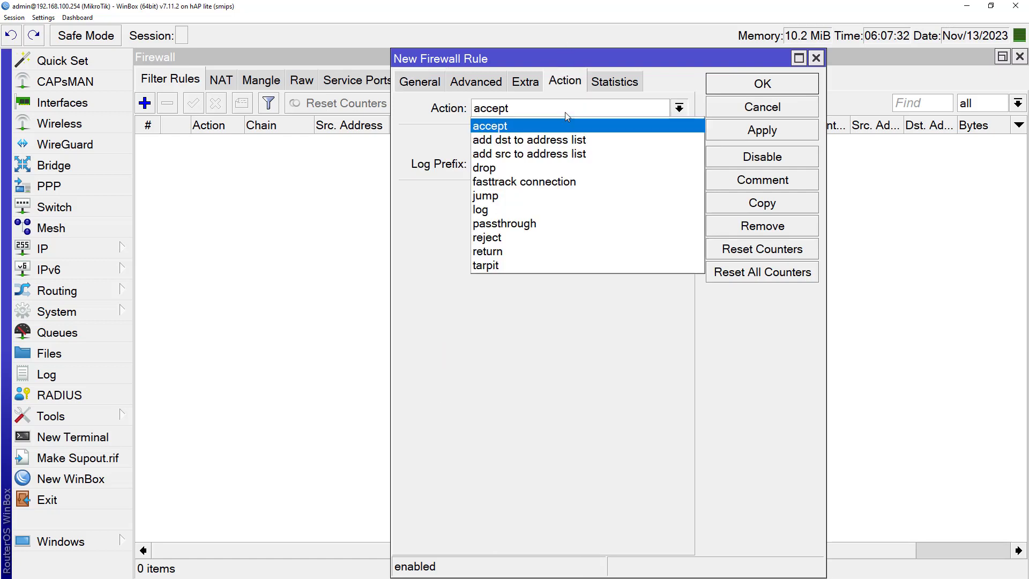
{"action": "left_click", "coordinate": [502, 168]}
{"action": "left_click", "coordinate": [759, 140]}
{"action": "left_click", "coordinate": [772, 84]}
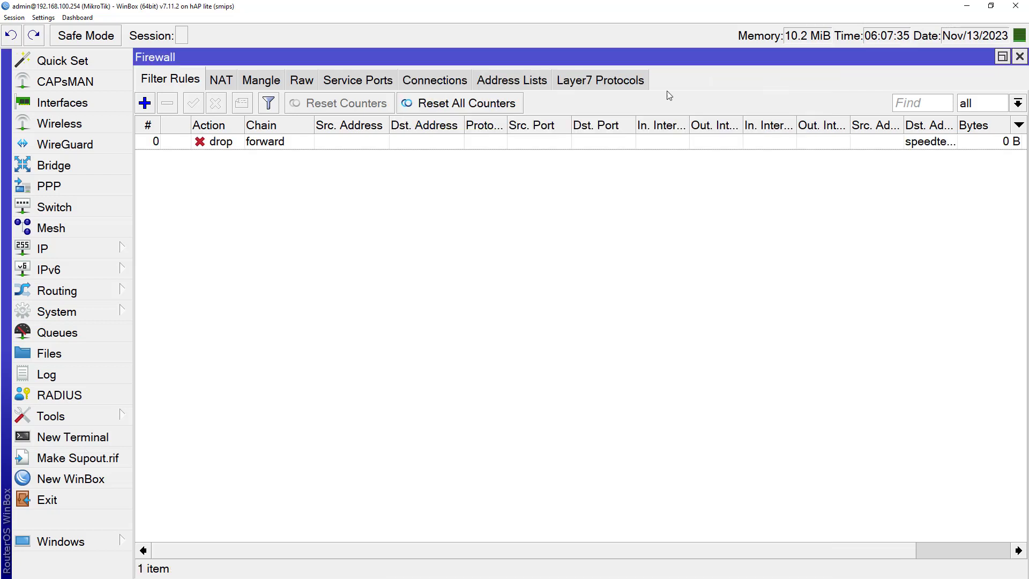
Step: Create a second filter rule in the output chain with speedtest ip list as its destination address list
{"action": "left_click", "coordinate": [146, 104]}
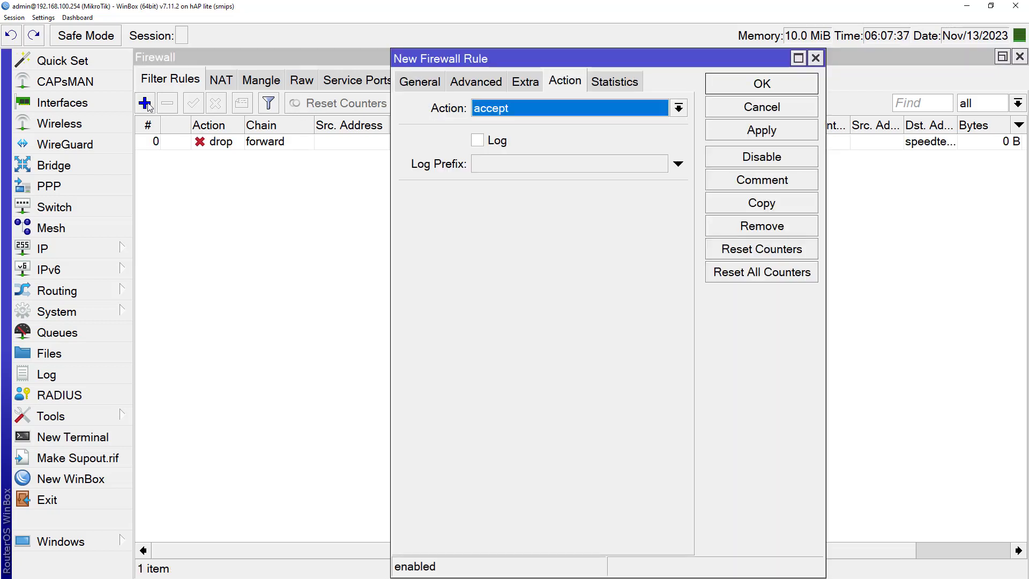
{"action": "left_click", "coordinate": [418, 83]}
{"action": "left_click", "coordinate": [657, 108]}
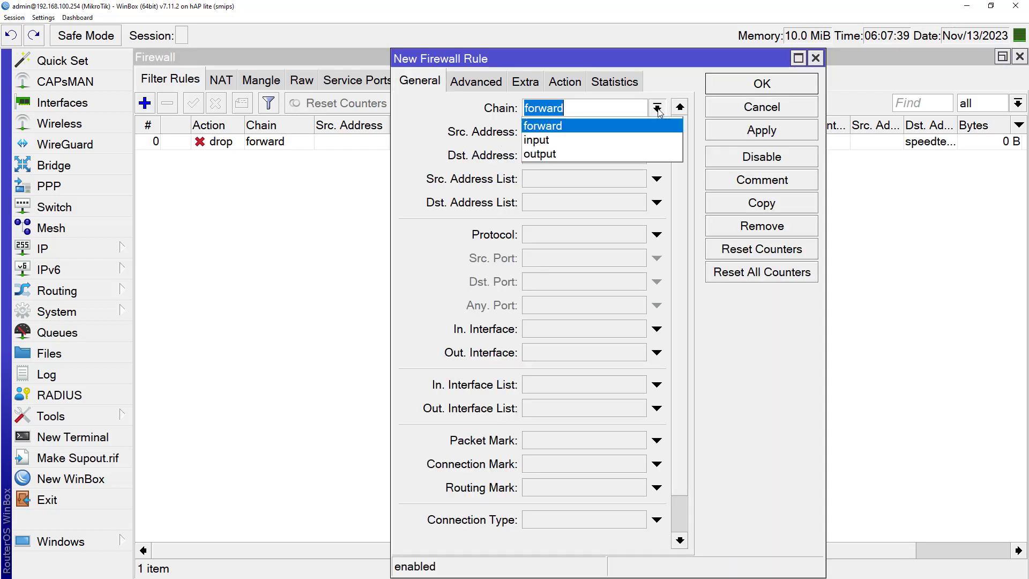
{"action": "left_click", "coordinate": [571, 152]}
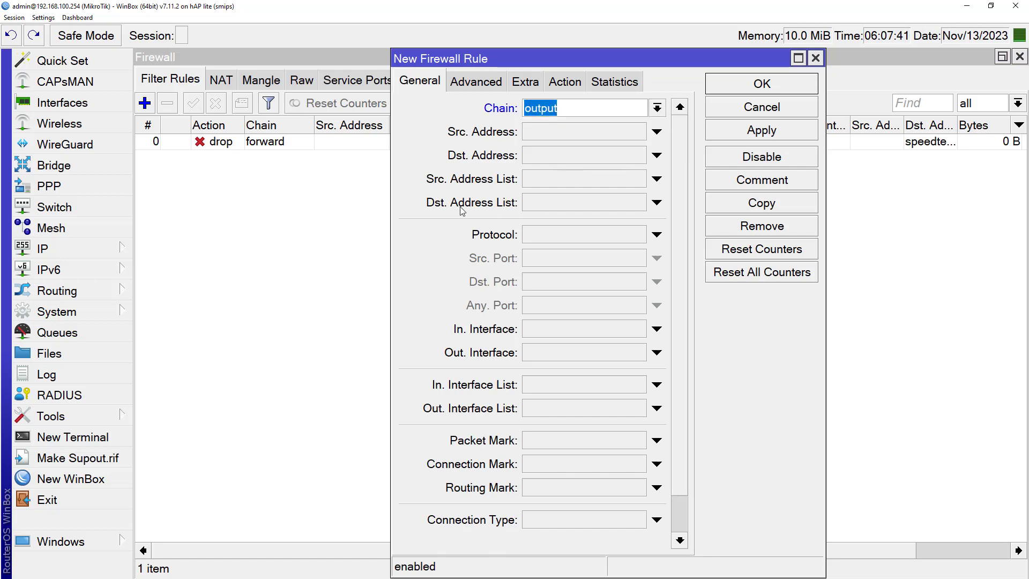
{"action": "left_click", "coordinate": [553, 210]}
{"action": "left_click", "coordinate": [637, 203]}
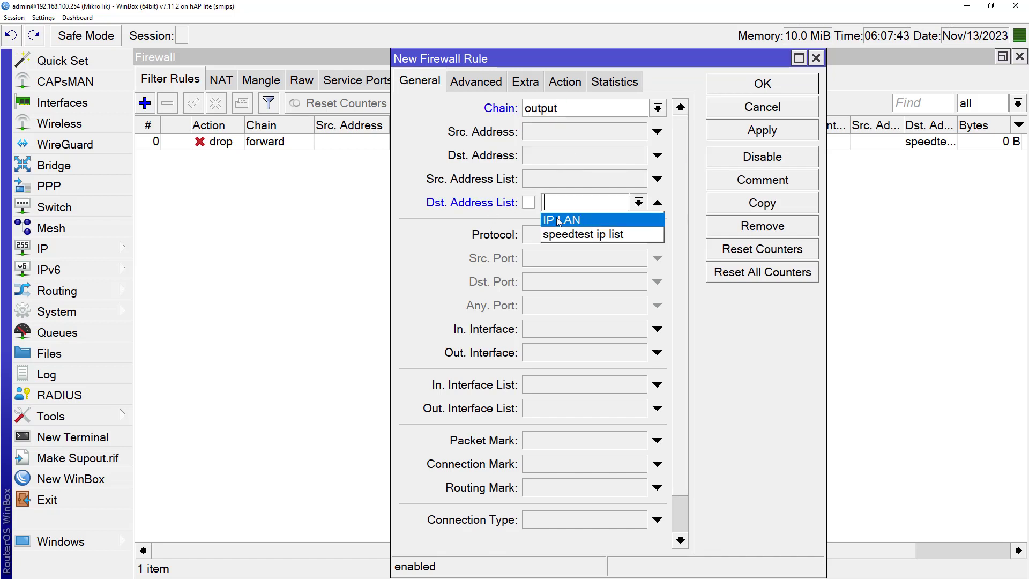
{"action": "left_click", "coordinate": [568, 236]}
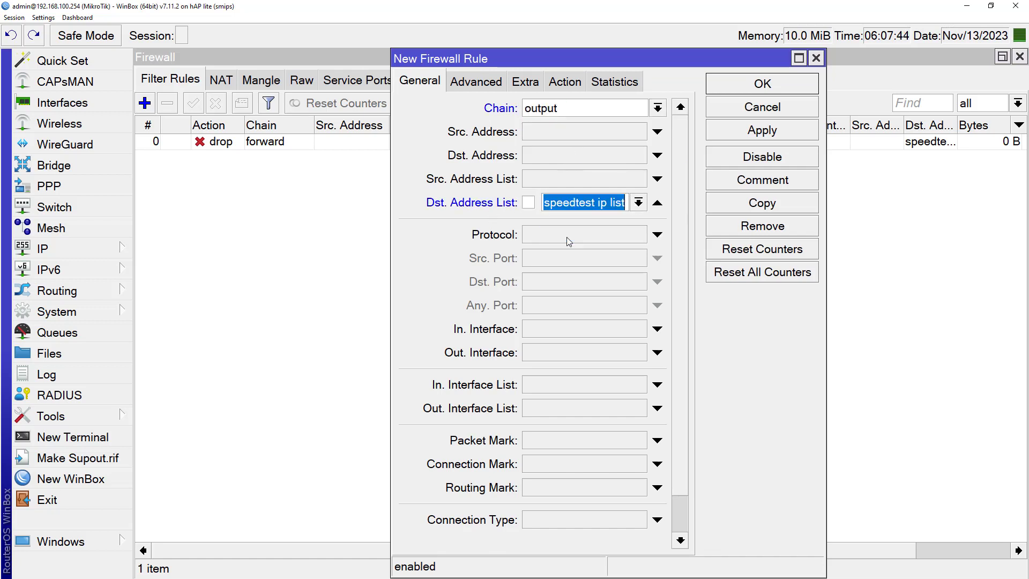
Step: Set the output rule's action to drop and save the rule
{"action": "left_click", "coordinate": [480, 84]}
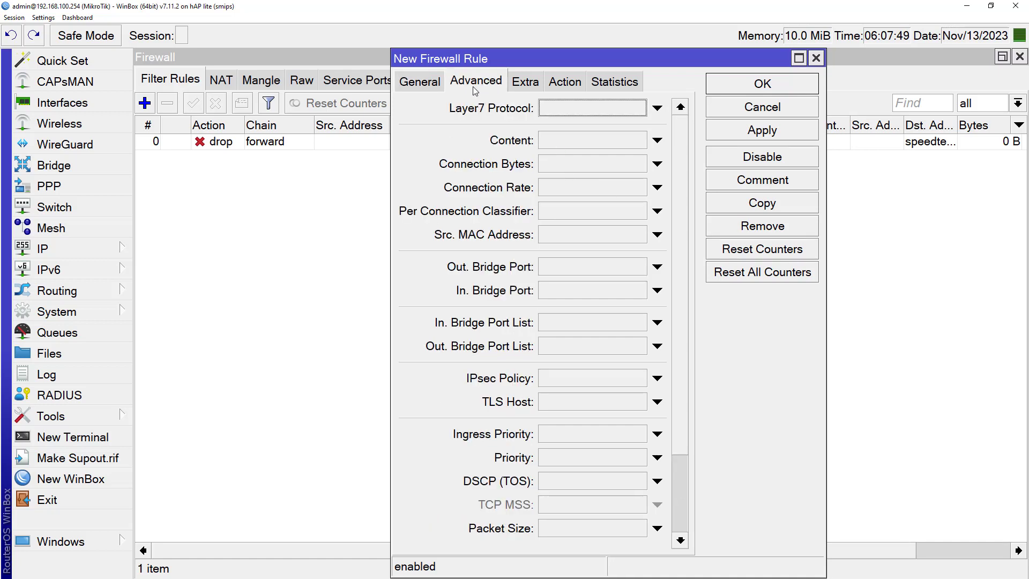
{"action": "left_click", "coordinate": [565, 86]}
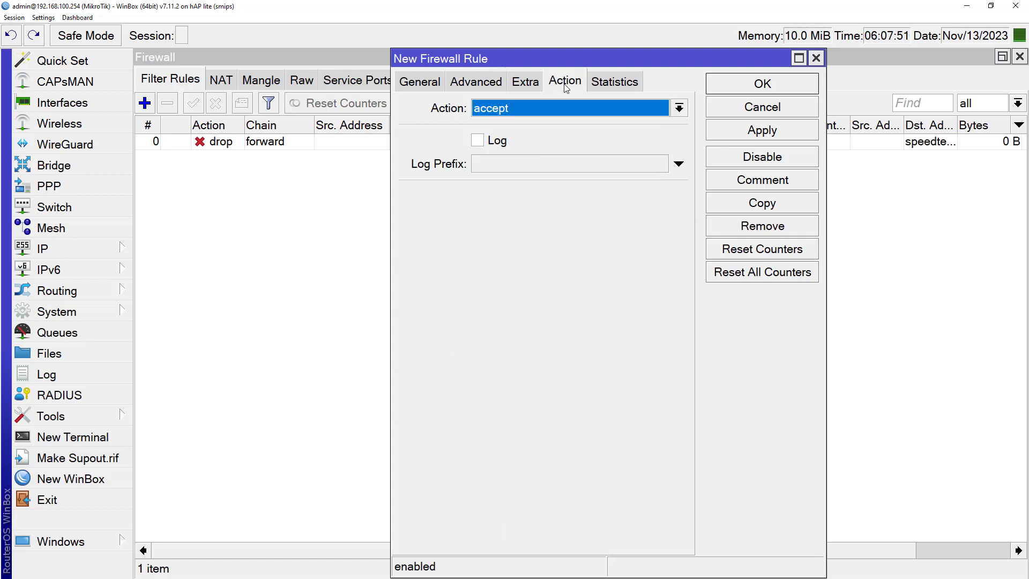
{"action": "left_click", "coordinate": [579, 117]}
{"action": "left_click", "coordinate": [536, 167]}
{"action": "left_click", "coordinate": [772, 133]}
{"action": "left_click", "coordinate": [772, 84]}
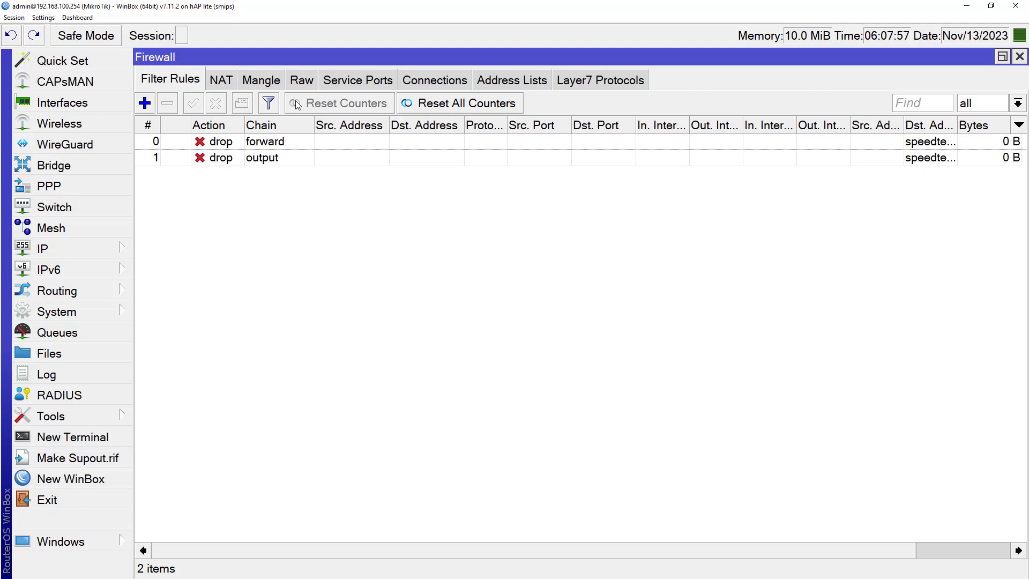
Step: Move the WinBox window out of the way and switch to Firefox to view the ipsaya.com page
{"action": "left_click_drag", "start_coordinate": [358, 14], "coordinate": [356, 161]}
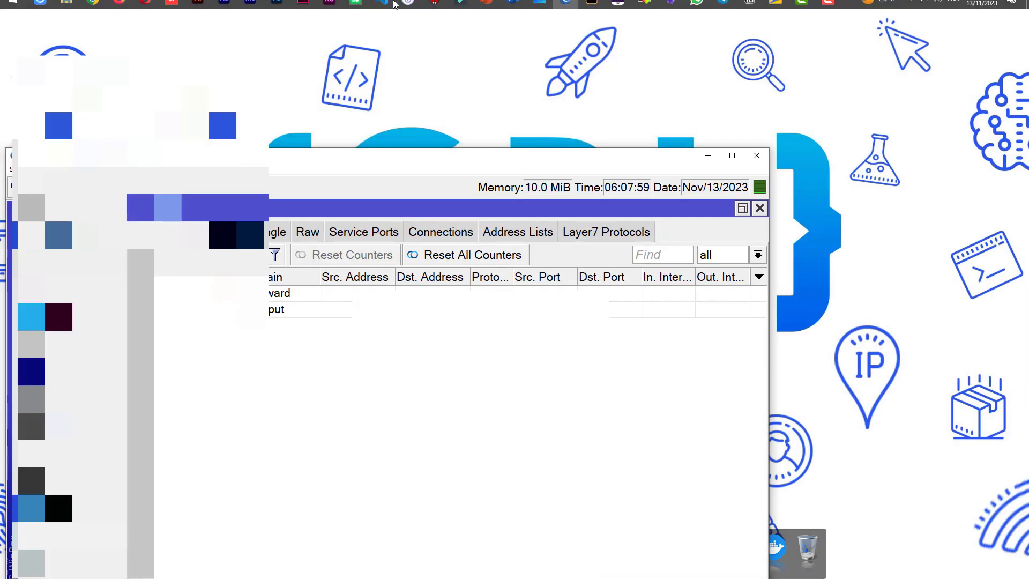
{"action": "left_click", "coordinate": [118, 10]}
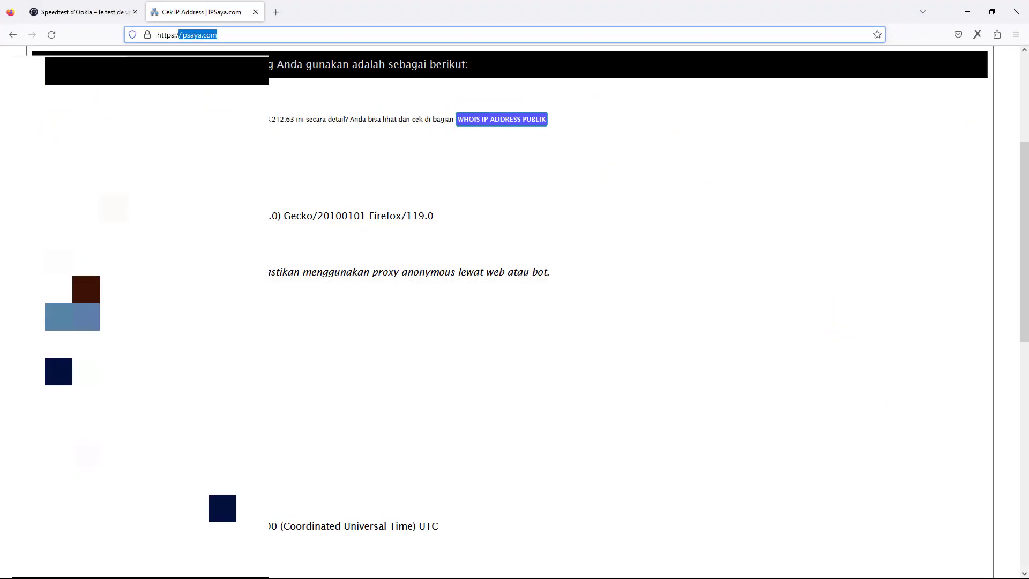
Step: Close the open speedtest.net and ipsaya.com pages in Firefox
{"action": "left_click", "coordinate": [104, 13]}
{"action": "left_click", "coordinate": [135, 12]}
{"action": "left_click", "coordinate": [135, 12]}
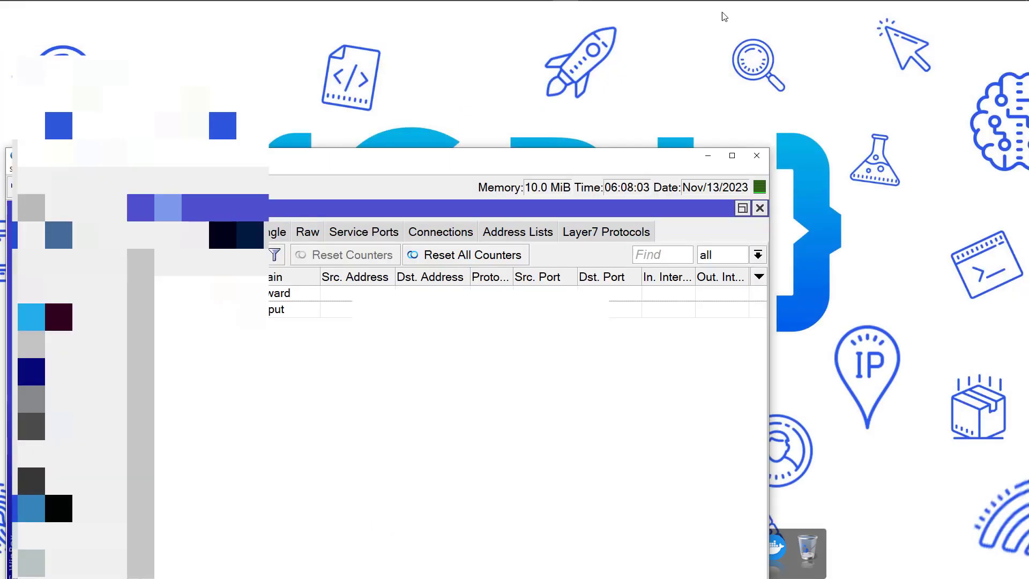
Step: Switch to WinBox and remove all tracked connections from the firewall's connection table
{"action": "left_click", "coordinate": [429, 236]}
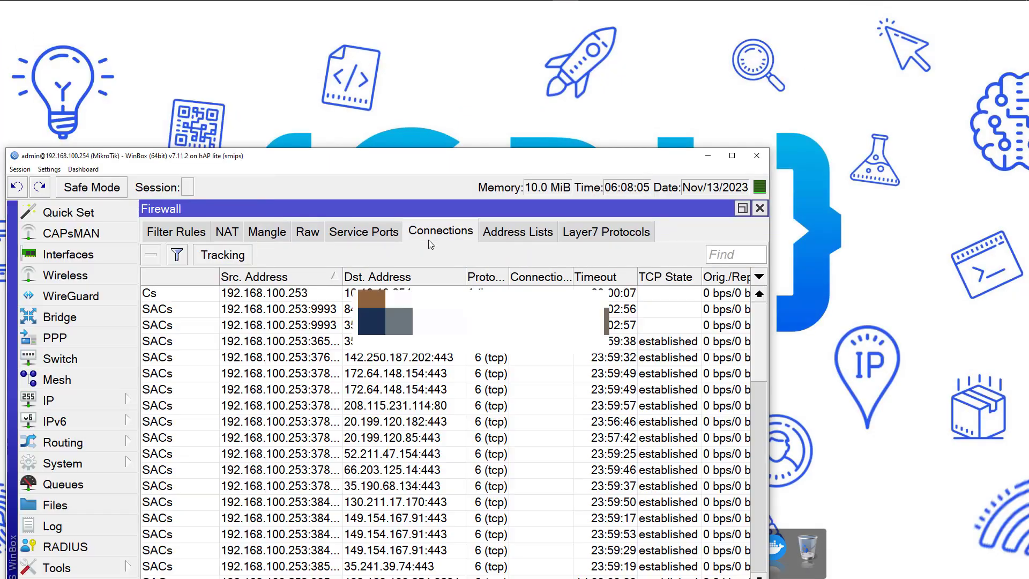
{"action": "left_click", "coordinate": [417, 308]}
{"action": "key", "text": "ctrl+a"}
{"action": "key", "text": "Delete"}
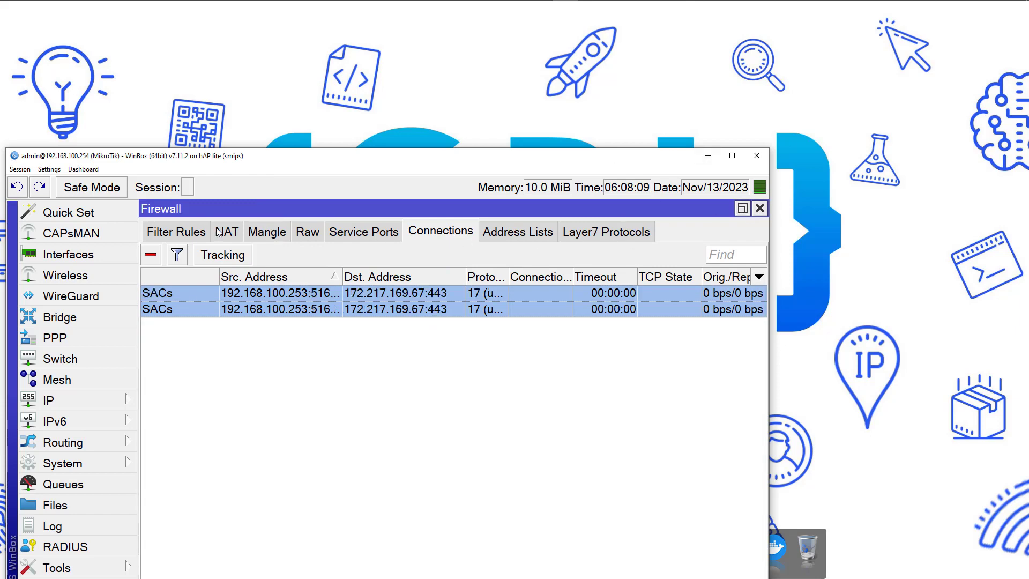
Step: Display the firewall address lists, then move and narrow the WinBox window to make room beside it
{"action": "left_click", "coordinate": [526, 237]}
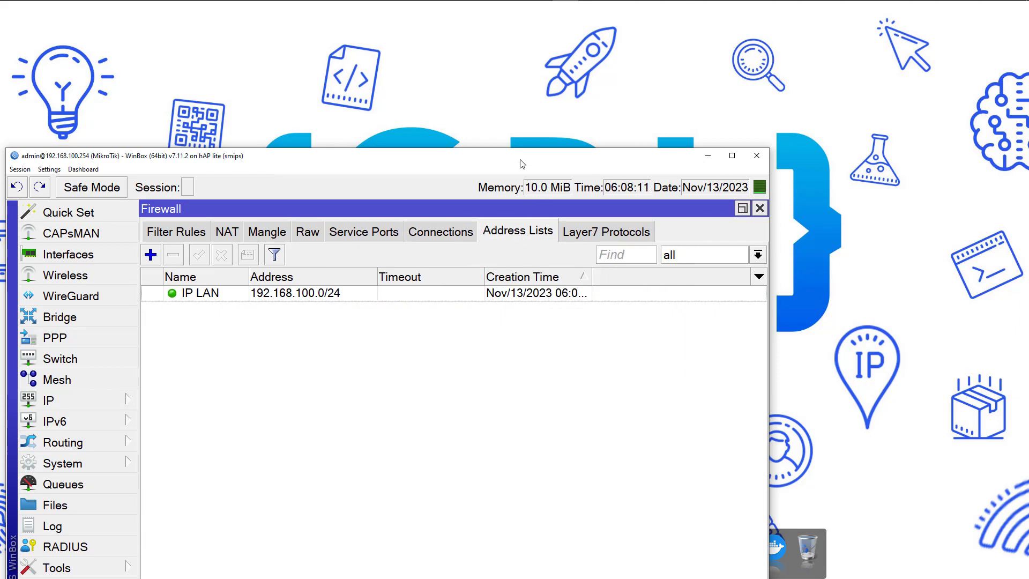
{"action": "left_click_drag", "start_coordinate": [523, 164], "coordinate": [704, 69]}
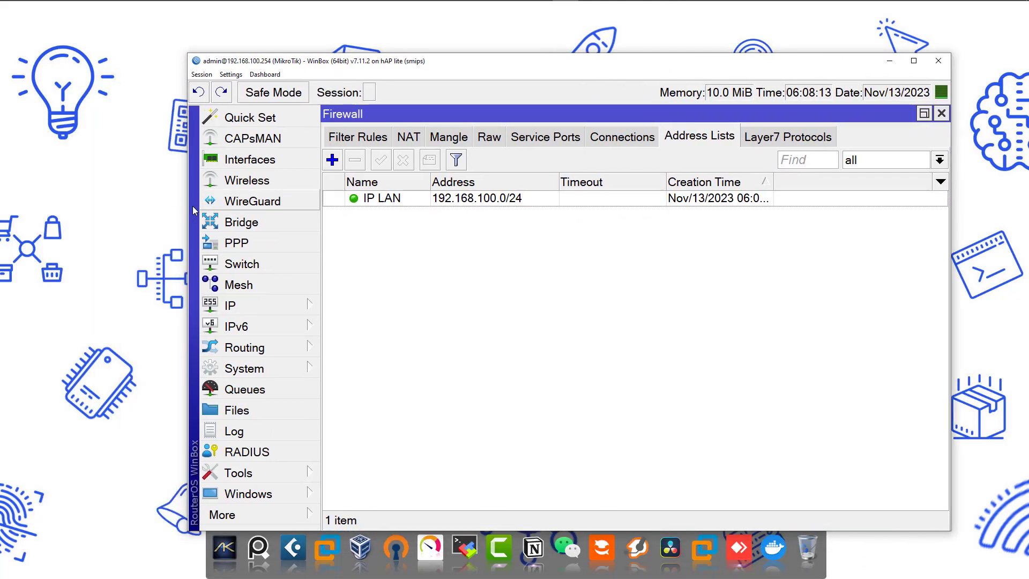
{"action": "left_click_drag", "start_coordinate": [189, 206], "coordinate": [402, 199]}
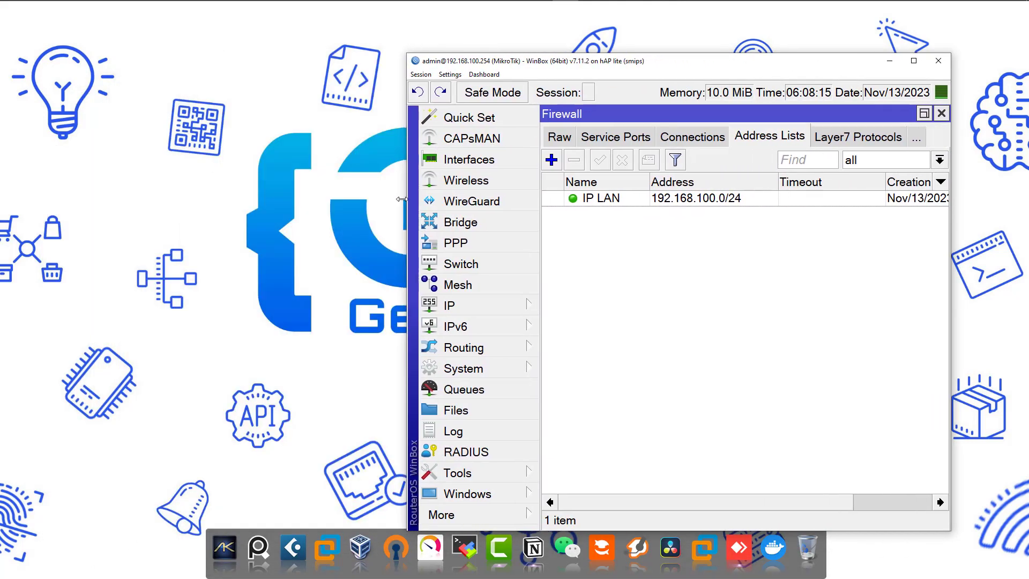
{"action": "mouse_move", "coordinate": [222, 0]}
Step: Open a new Firefox window and place it in reduced size beside WinBox
{"action": "left_click", "coordinate": [119, 10]}
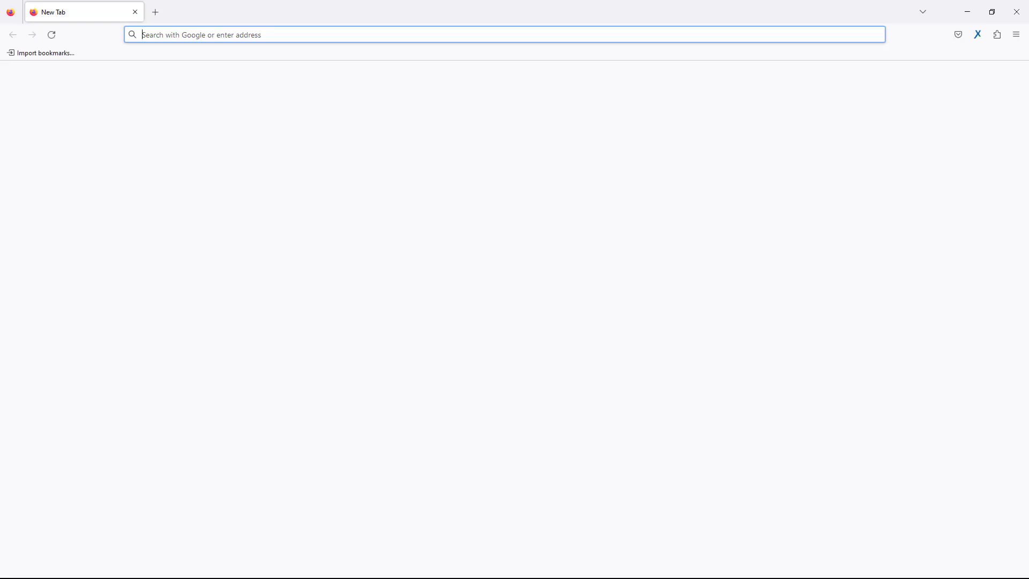
{"action": "left_click", "coordinate": [992, 12]}
{"action": "left_click_drag", "start_coordinate": [503, 16], "coordinate": [295, 61]}
Step: Search the web for speedtest and open the Speedtest by Ookla result, dismissing the translation offer
{"action": "left_click", "coordinate": [272, 79]}
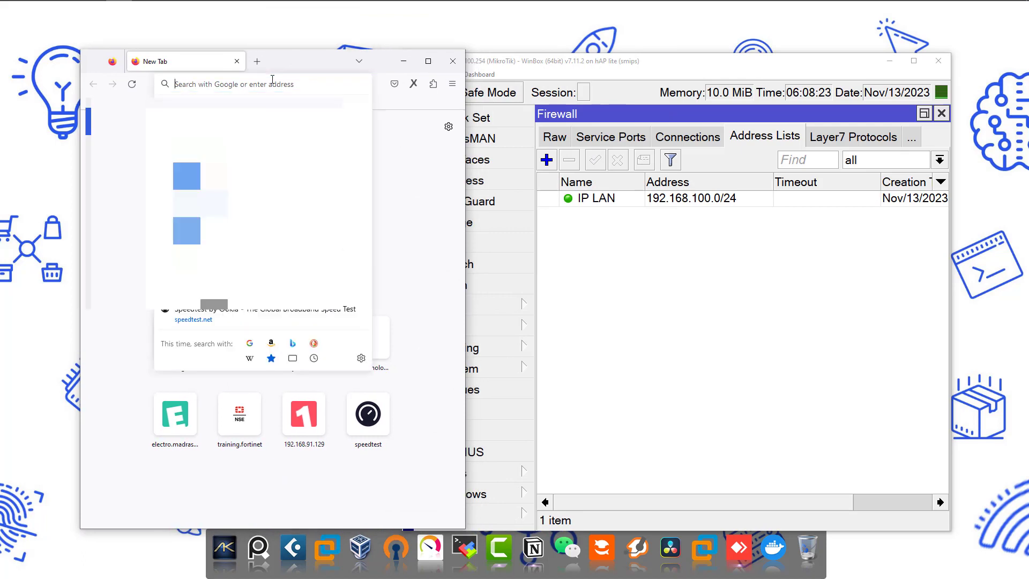
{"action": "type", "text": "speedtest"}
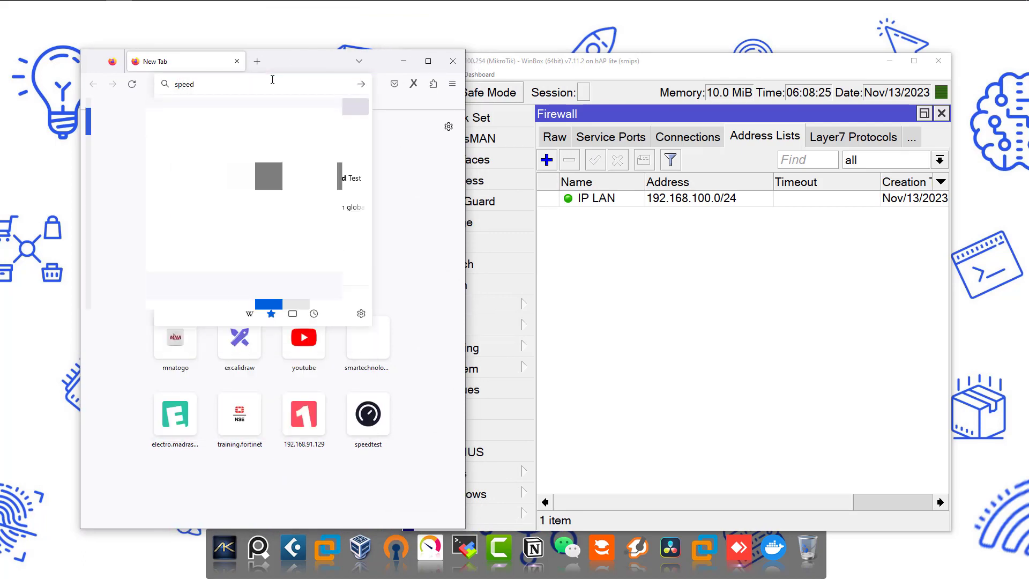
{"action": "key", "text": "Return"}
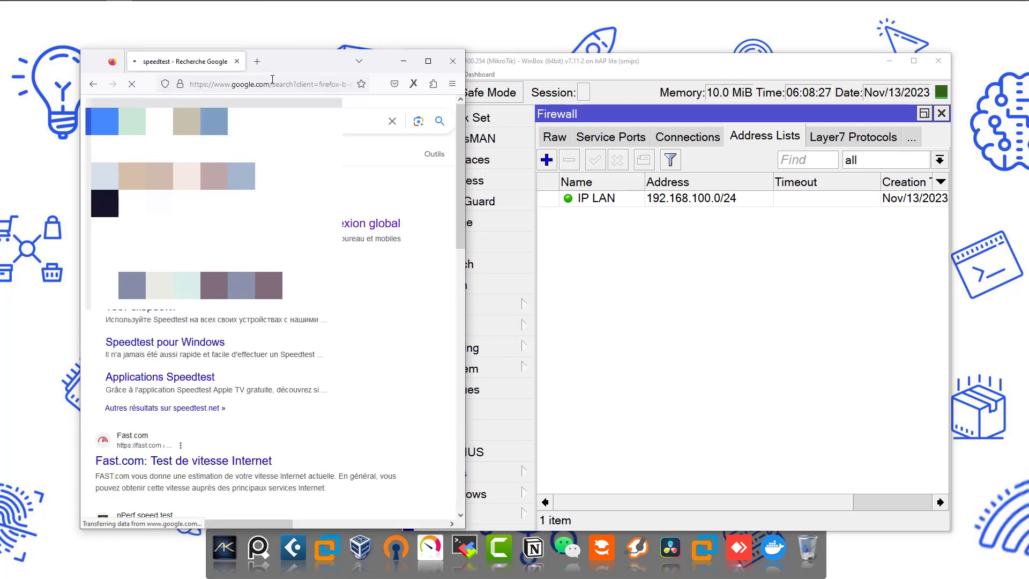
{"action": "left_click", "coordinate": [371, 107]}
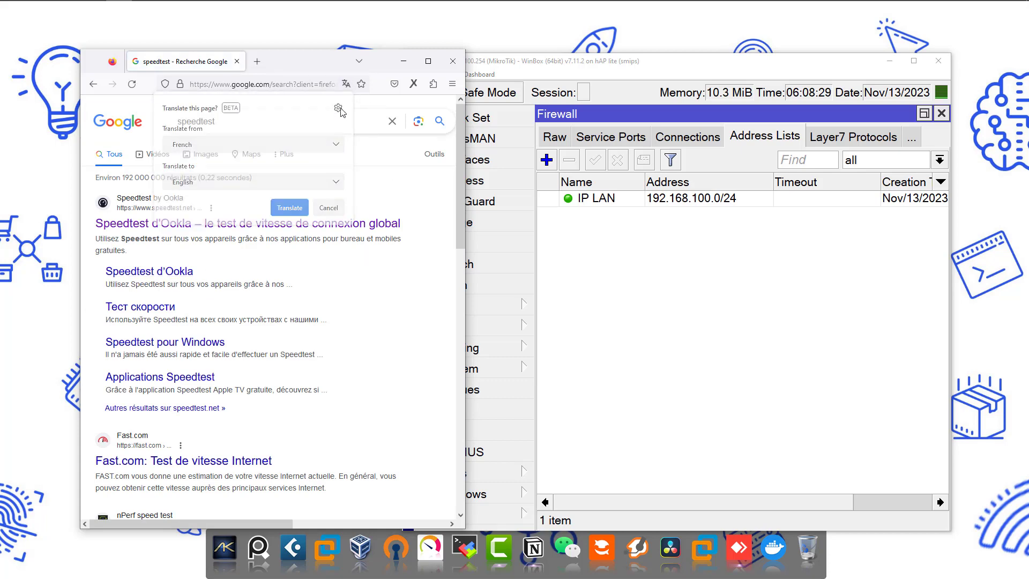
{"action": "left_click", "coordinate": [169, 222]}
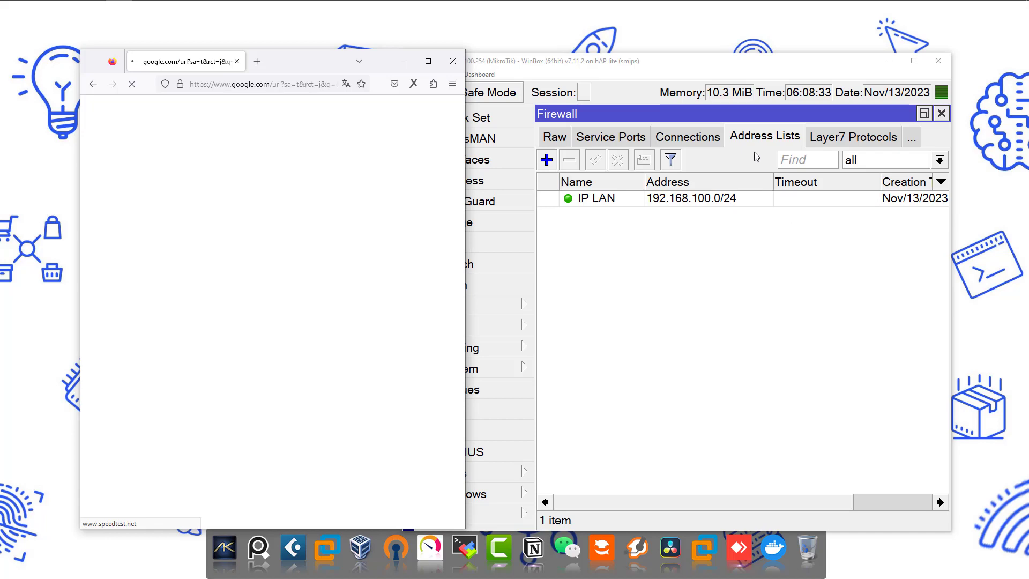
Step: Switch to WinBox and check the collected speedtest address entry and the forward drop rule's byte counter
{"action": "left_click", "coordinate": [705, 214]}
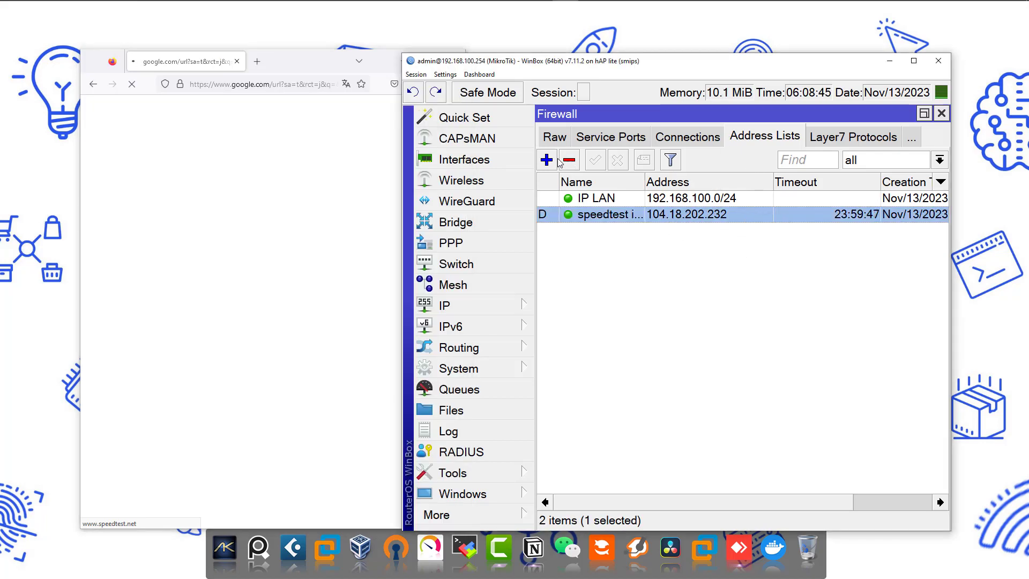
{"action": "left_click", "coordinate": [913, 60]}
{"action": "left_click", "coordinate": [186, 88]}
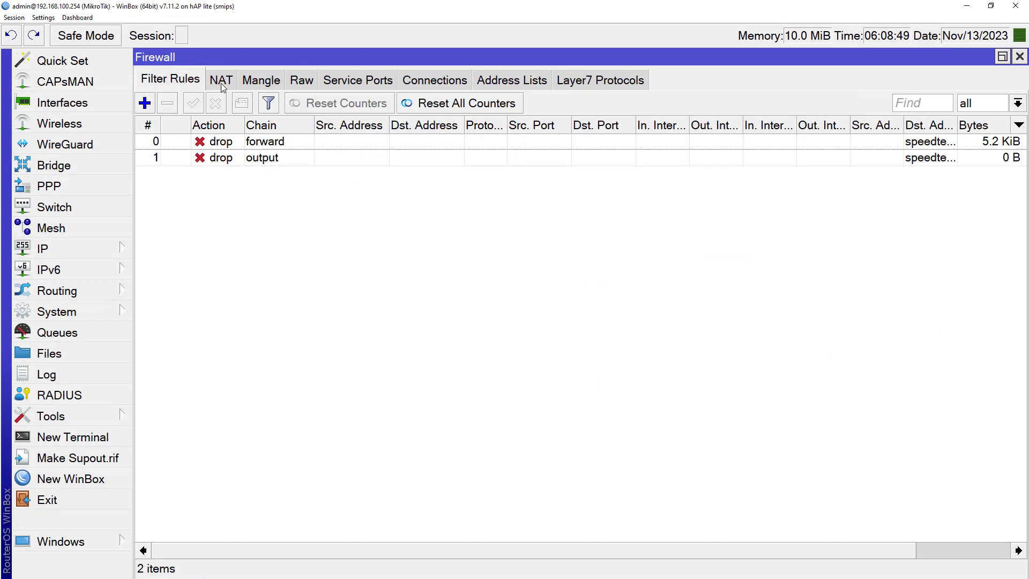
{"action": "left_click", "coordinate": [996, 148]}
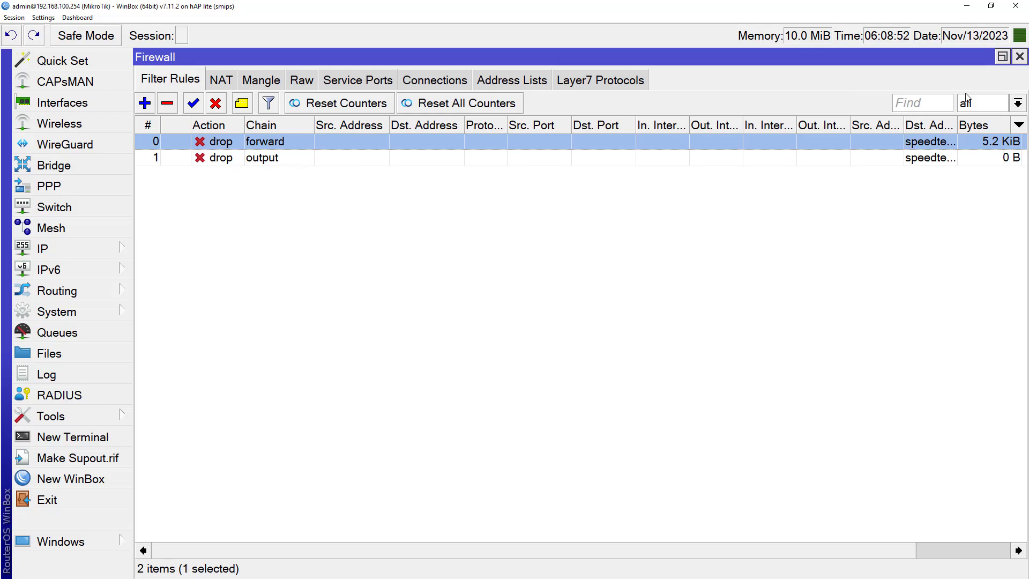
{"action": "left_click", "coordinate": [991, 6]}
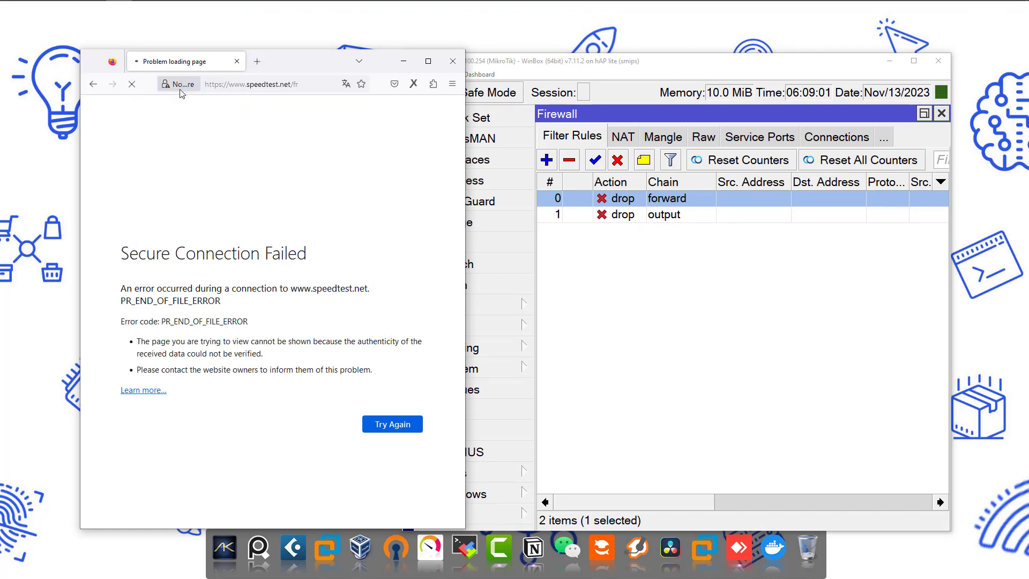
Step: Compare the byte counters of the raw and filter rules with the collected speedtest address entries
{"action": "left_click", "coordinate": [914, 61]}
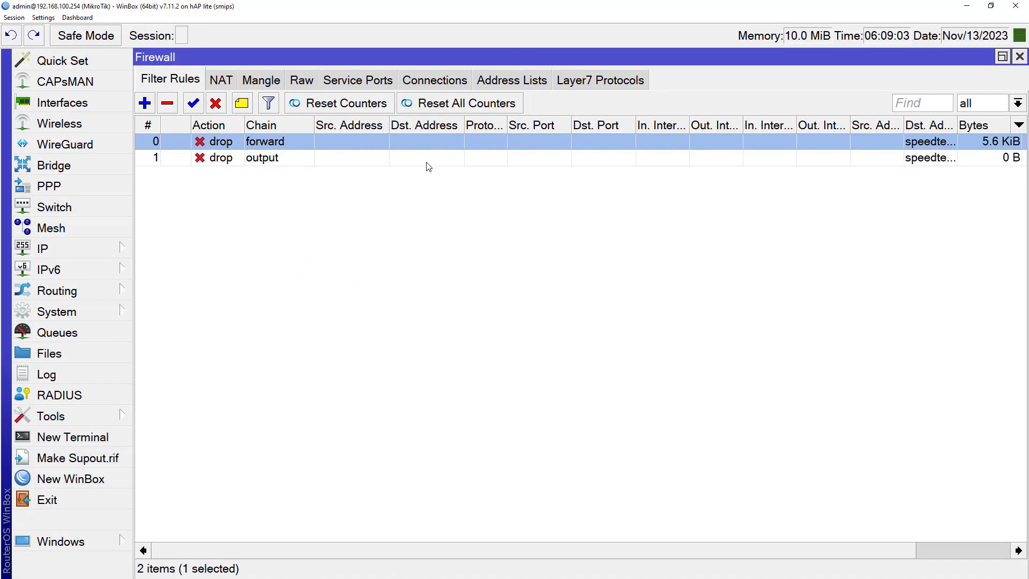
{"action": "left_click", "coordinate": [302, 82]}
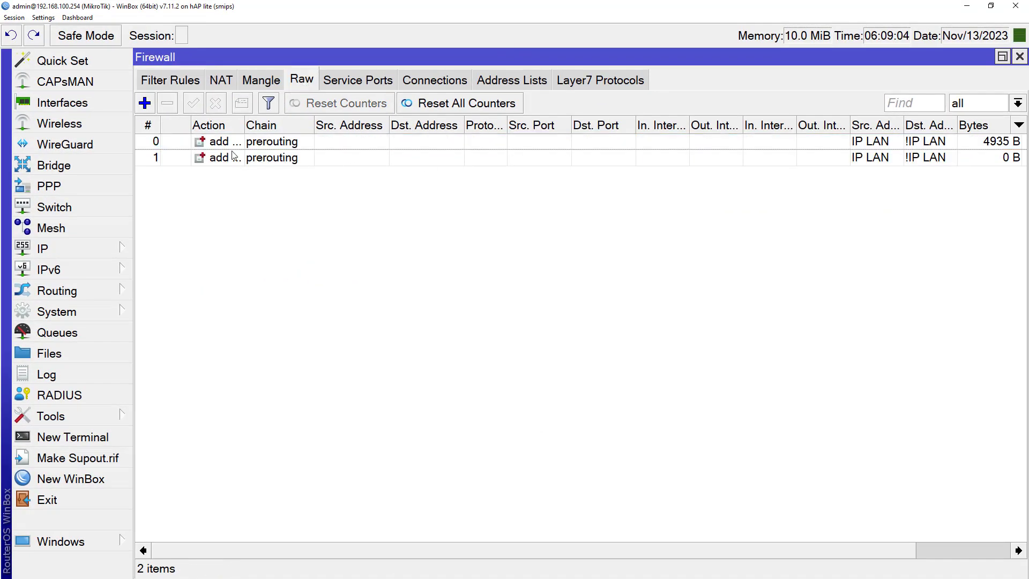
{"action": "left_click", "coordinate": [277, 143]}
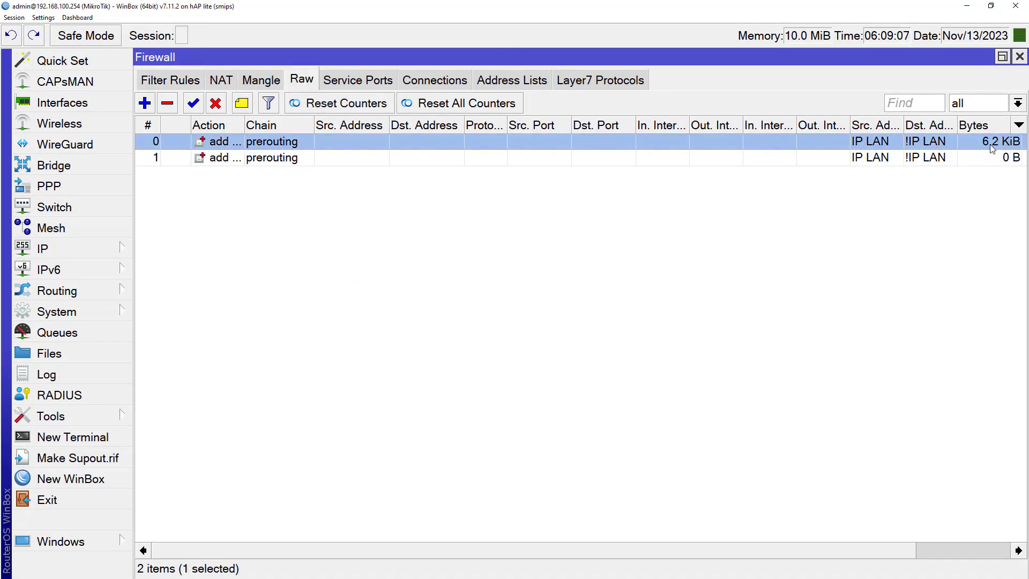
{"action": "left_click", "coordinate": [484, 79]}
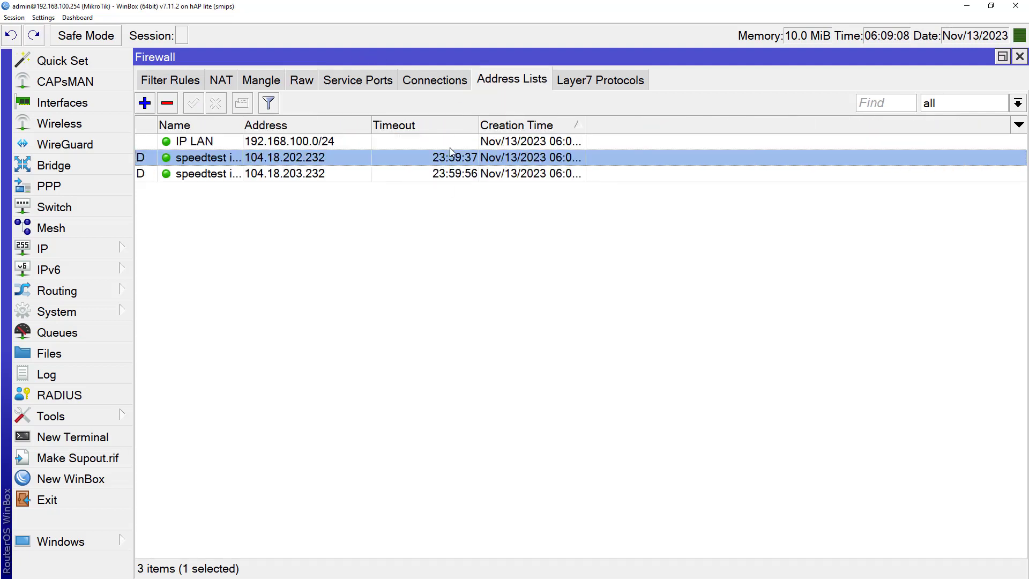
{"action": "left_click", "coordinate": [375, 176]}
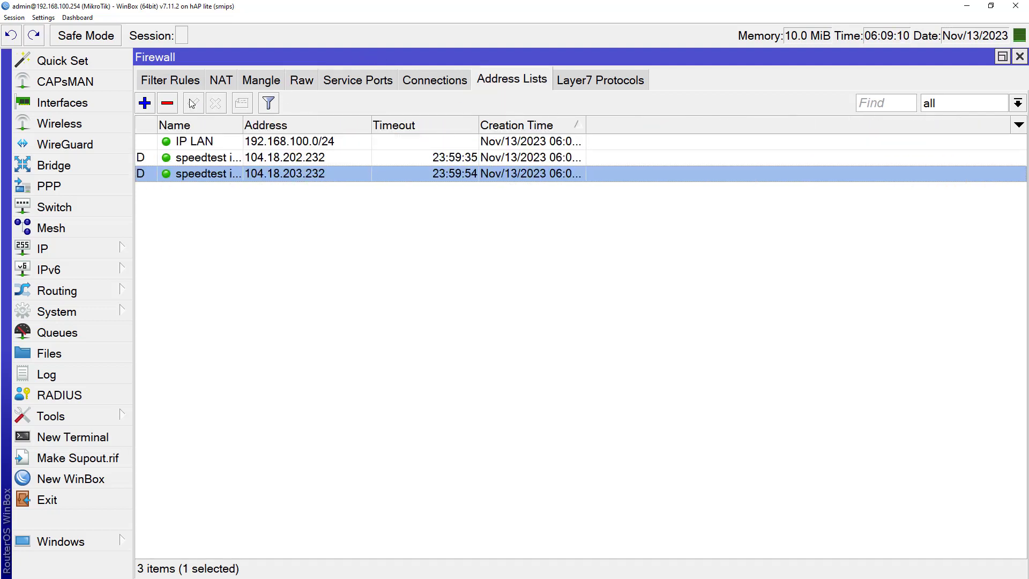
{"action": "left_click", "coordinate": [163, 81]}
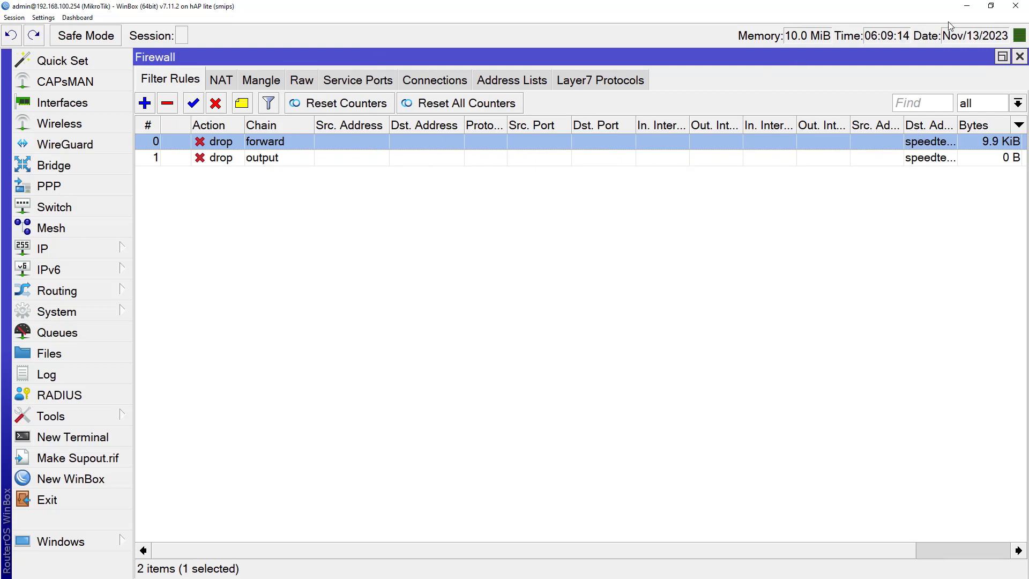
{"action": "left_click", "coordinate": [991, 5]}
Step: Search for ipsaya in a new Firefox tab and open the ipsaya.com result
{"action": "left_click", "coordinate": [281, 81]}
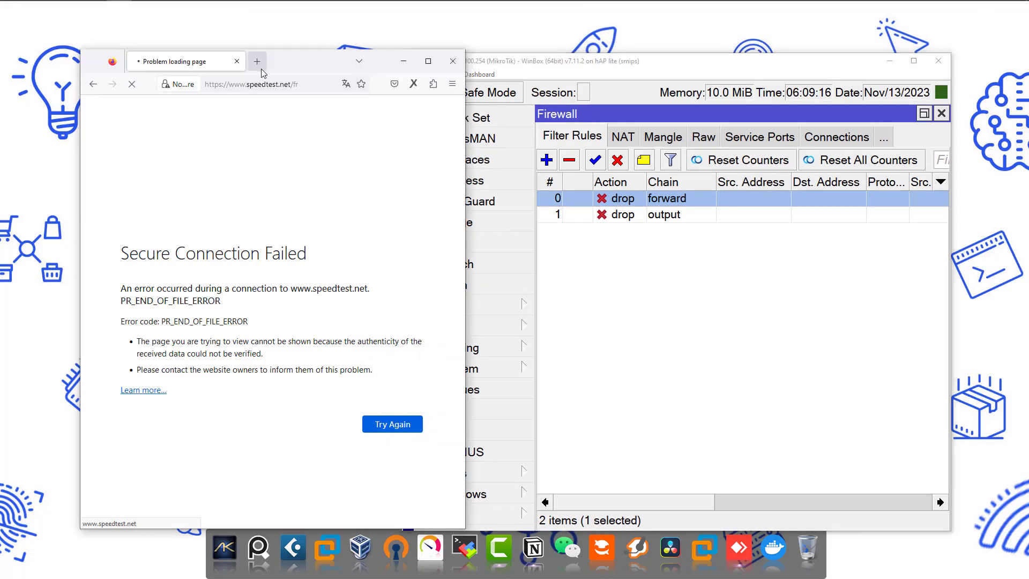
{"action": "left_click", "coordinate": [261, 69]}
{"action": "type", "text": "ipsay"}
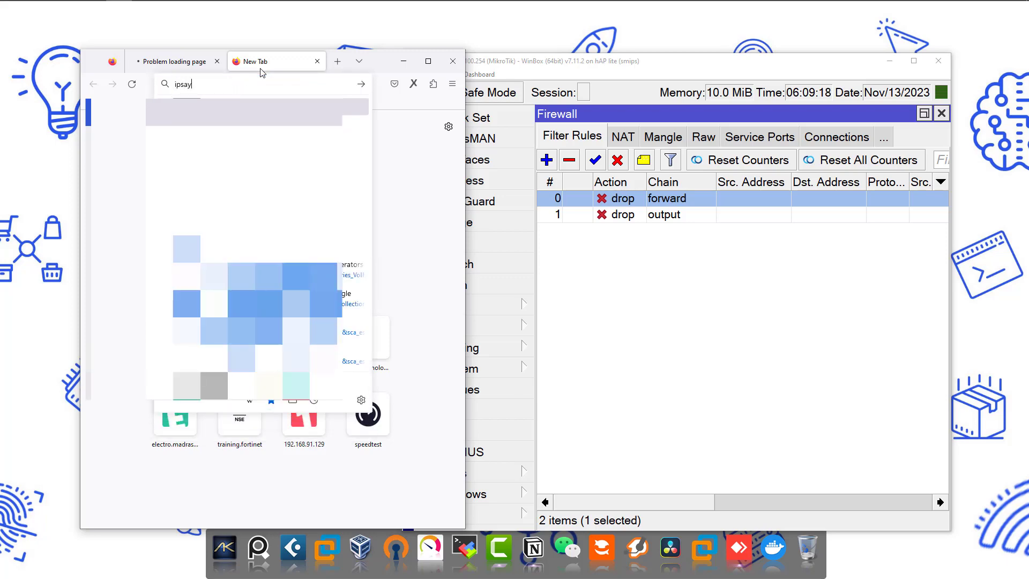
{"action": "type", "text": "a"}
{"action": "key", "text": "Return"}
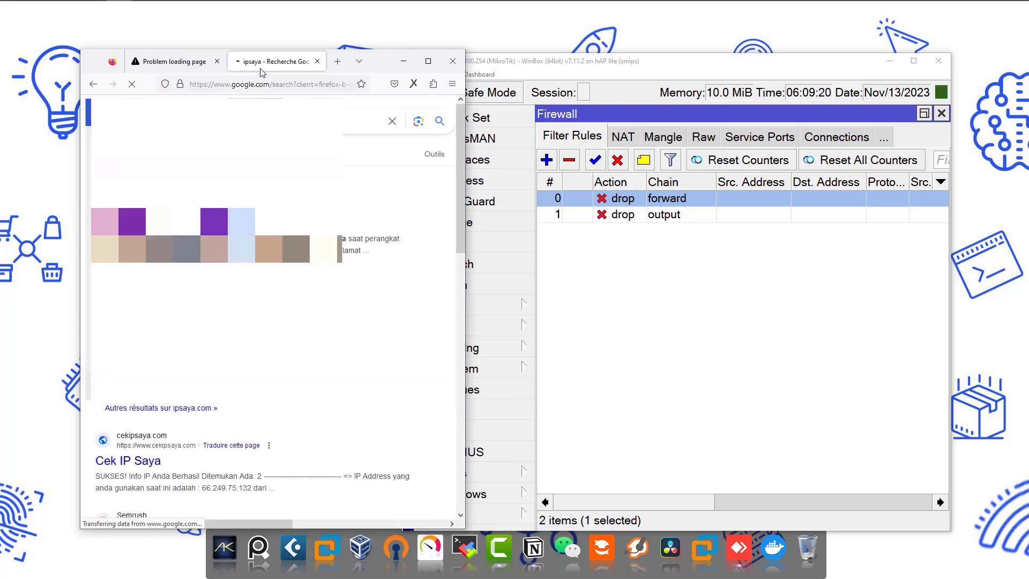
{"action": "left_click", "coordinate": [193, 228]}
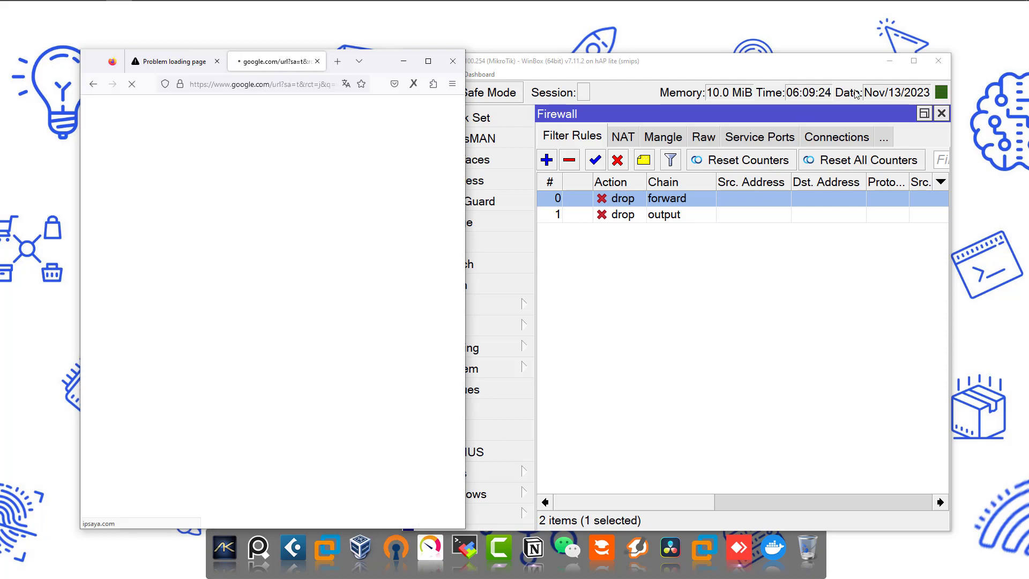
Step: Switch to WinBox and check the firewall address lists for the destination address collected from ipsaya.com
{"action": "left_click", "coordinate": [914, 60]}
{"action": "left_click", "coordinate": [507, 80]}
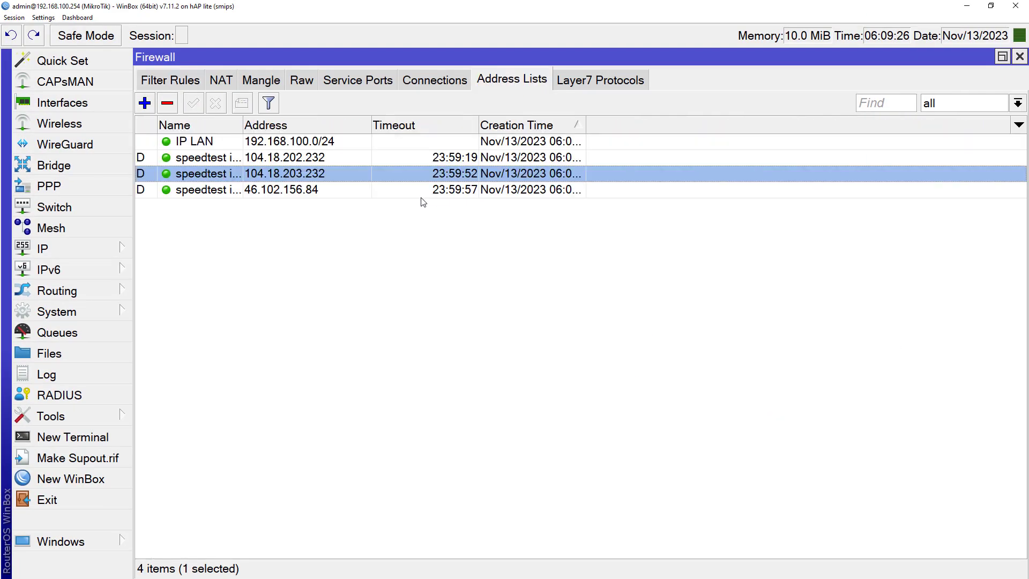
{"action": "left_click", "coordinate": [990, 6]}
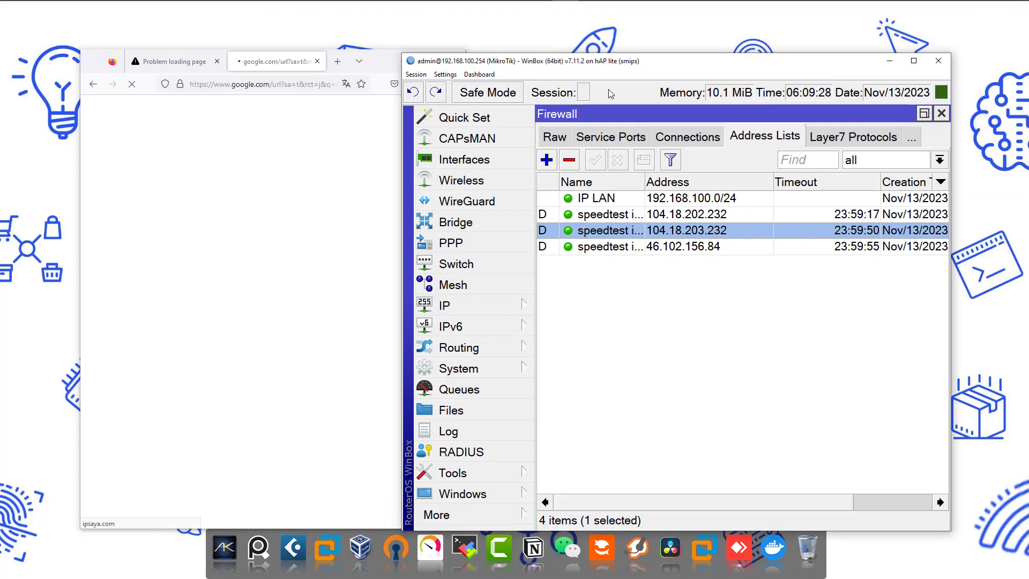
Step: Arrange the WinBox and Firefox windows side by side without overlap
{"action": "left_click_drag", "start_coordinate": [623, 66], "coordinate": [705, 61]}
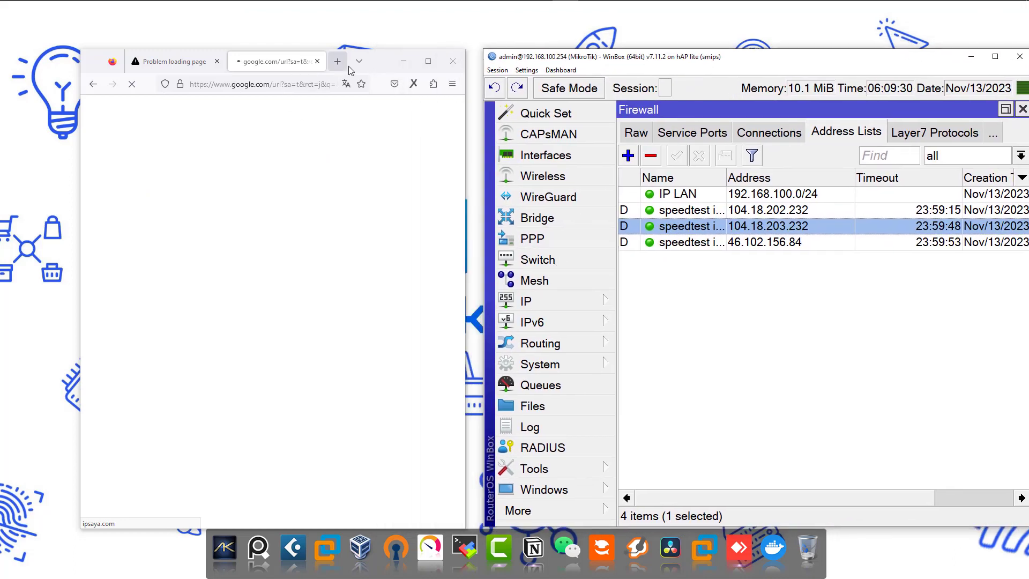
{"action": "left_click", "coordinate": [377, 61]}
{"action": "left_click_drag", "start_coordinate": [377, 63], "coordinate": [353, 64]}
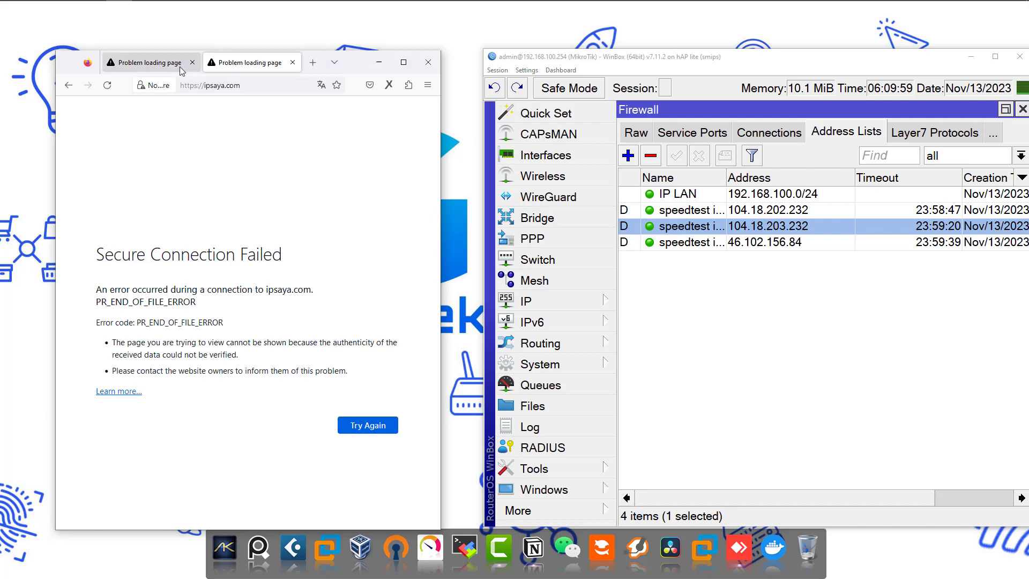
Step: Check the loading result of both the speedtest.net and ipsaya.com pages in Firefox
{"action": "left_click", "coordinate": [160, 63]}
{"action": "left_click", "coordinate": [227, 63]}
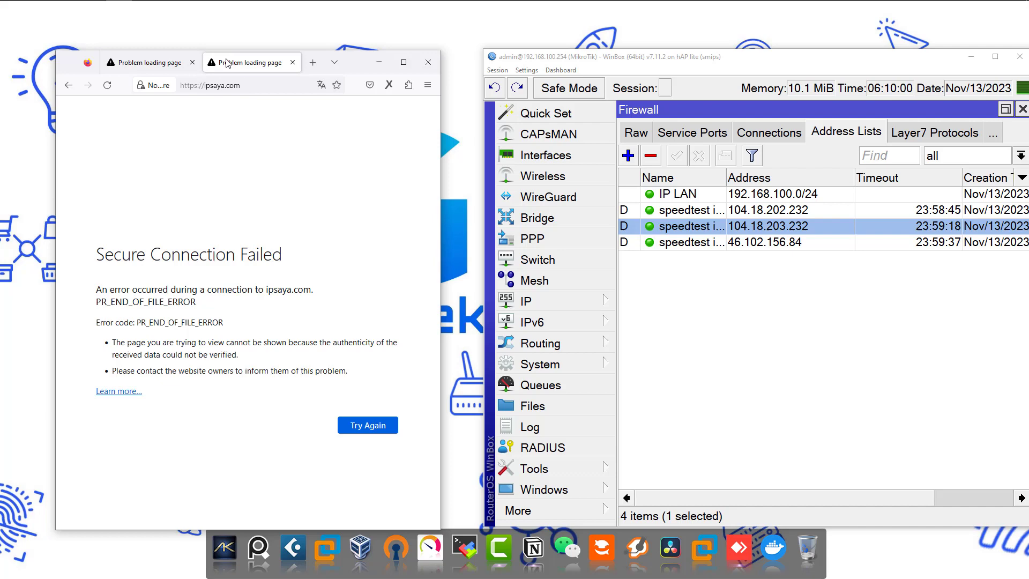
{"action": "left_click", "coordinate": [166, 70]}
Step: Disable both the forward and output drop rules in the WinBox firewall's filter rules
{"action": "left_click", "coordinate": [638, 134]}
{"action": "left_click", "coordinate": [638, 134]}
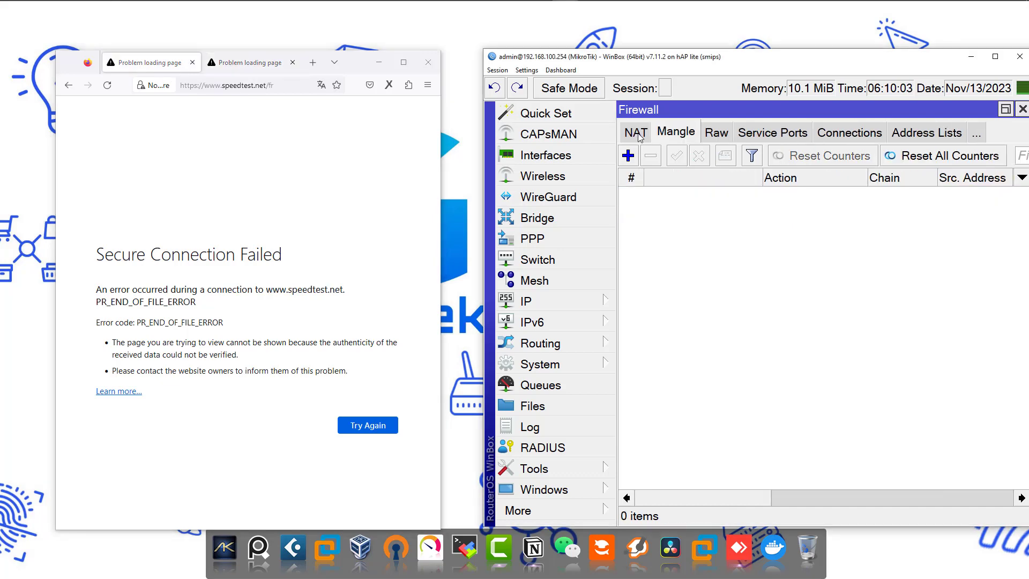
{"action": "left_click", "coordinate": [637, 134]}
{"action": "left_click", "coordinate": [654, 134]}
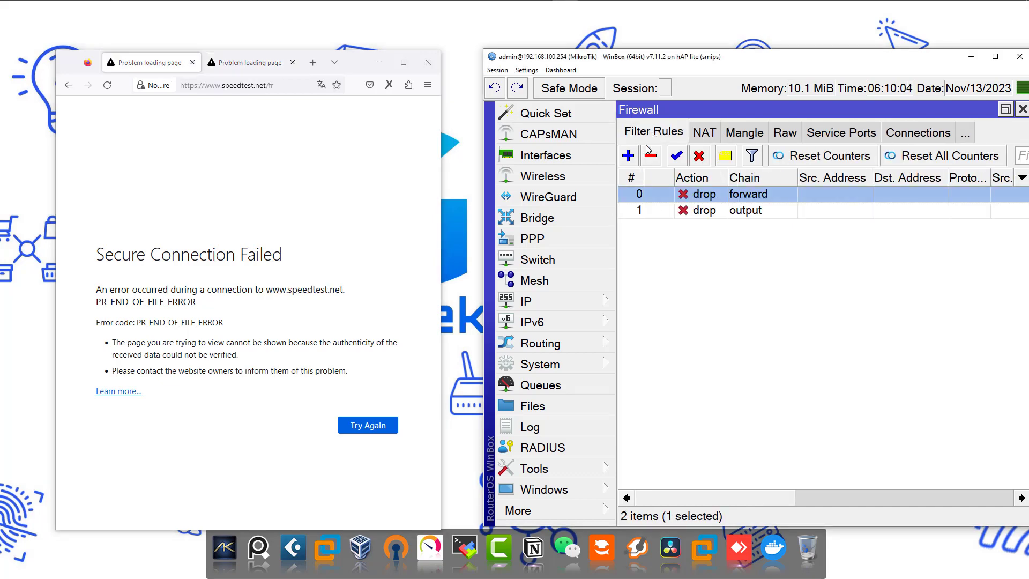
{"action": "left_click", "coordinate": [659, 215], "text": "shift"}
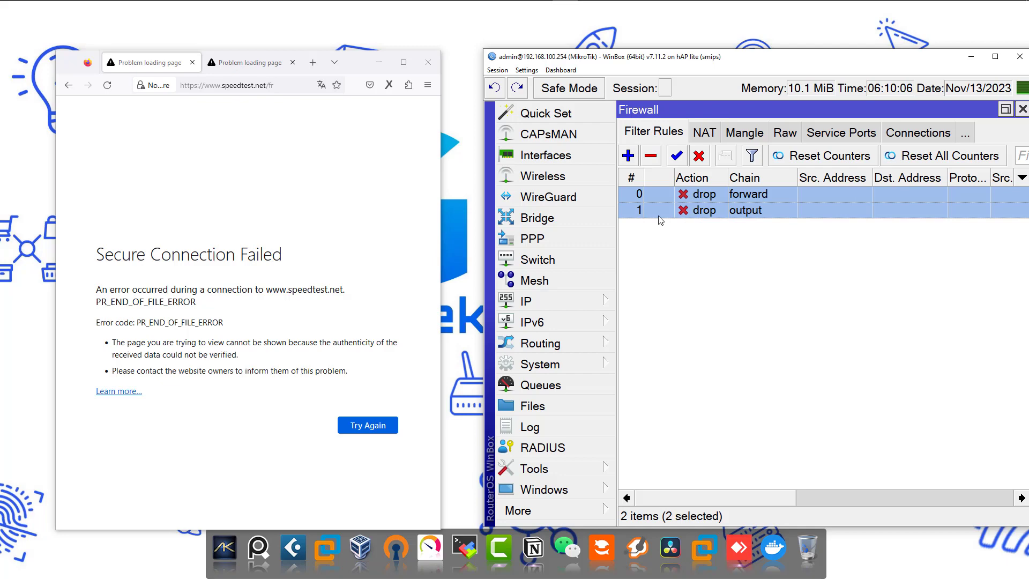
{"action": "left_click", "coordinate": [698, 156]}
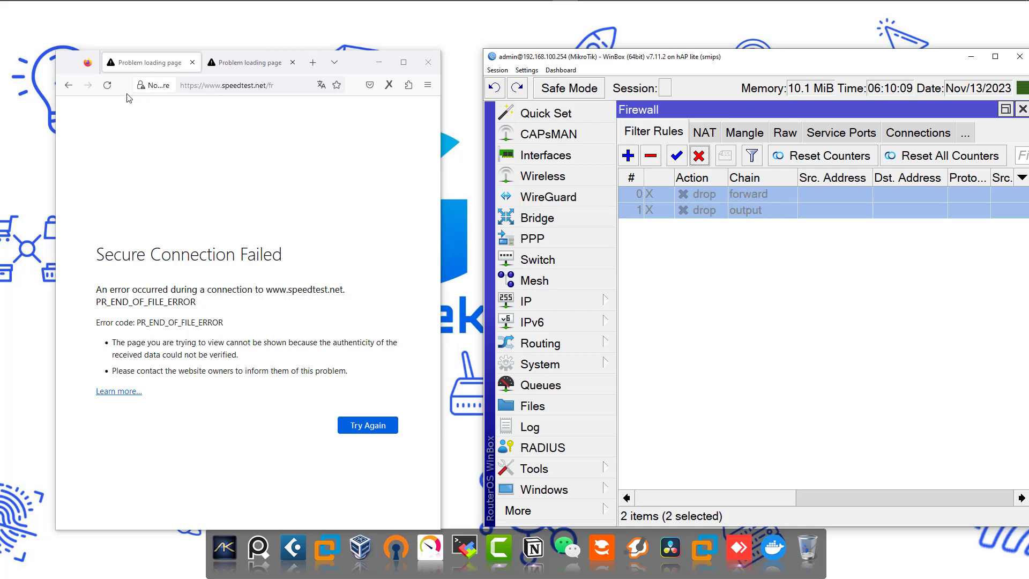
Step: Reload the speedtest.net and ipsaya.com pages in Firefox to test access with the drop rules disabled
{"action": "left_click", "coordinate": [107, 86]}
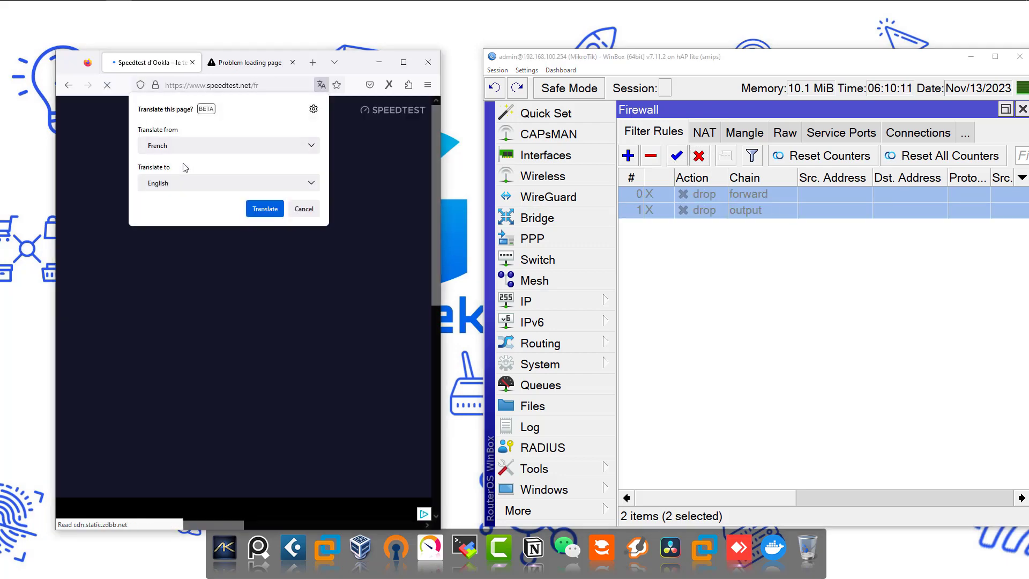
{"action": "left_click", "coordinate": [307, 211]}
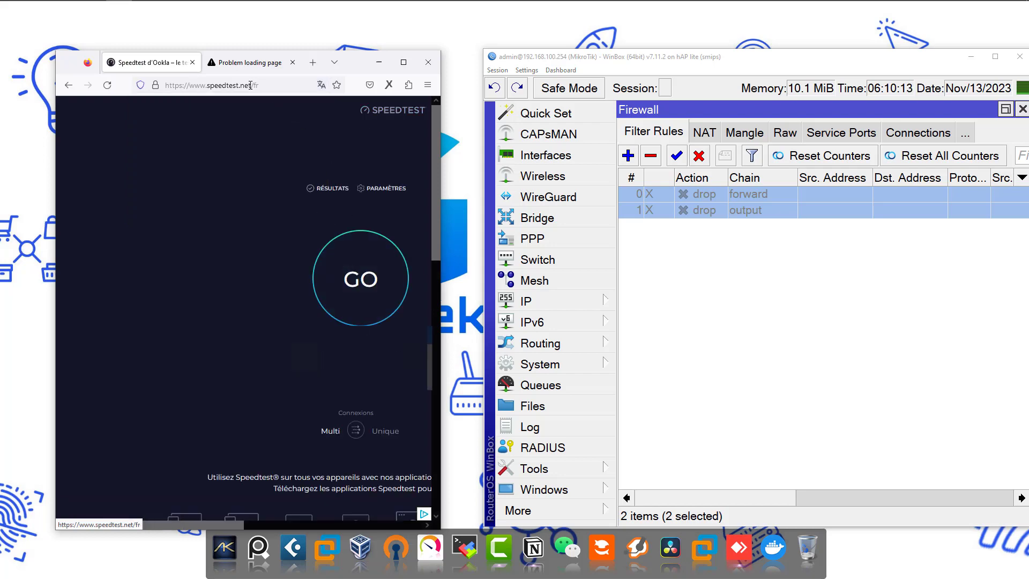
{"action": "left_click", "coordinate": [248, 65]}
{"action": "left_click", "coordinate": [107, 85]}
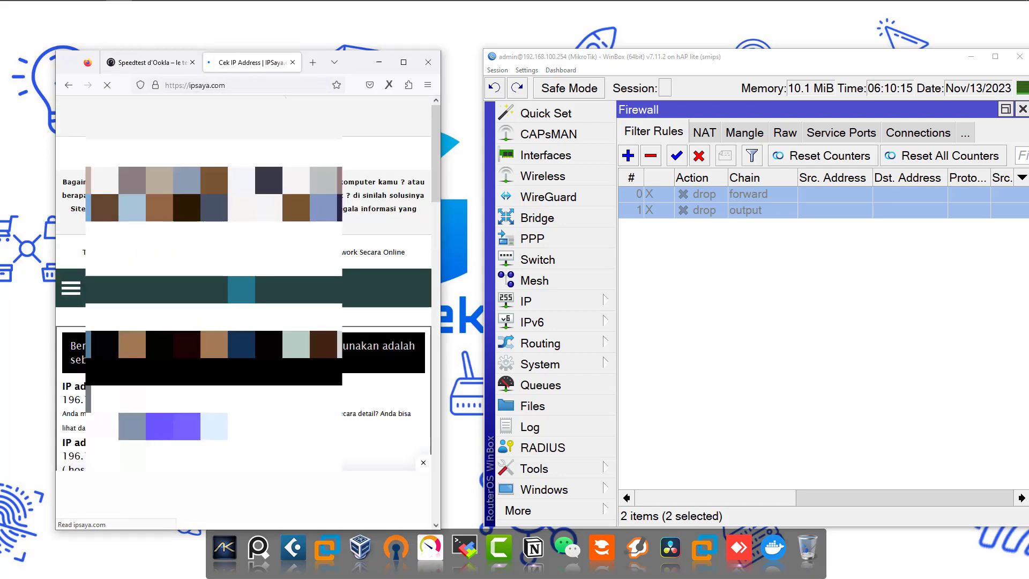